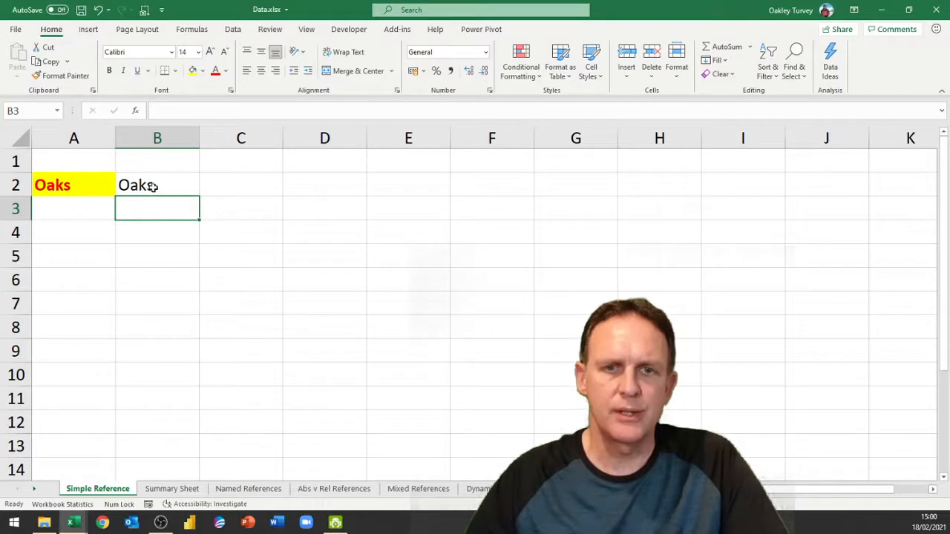
- Enter a formula in cell B2 of the Summary Sheet that references cell A2 on the Simple Reference sheet
click(151, 186)
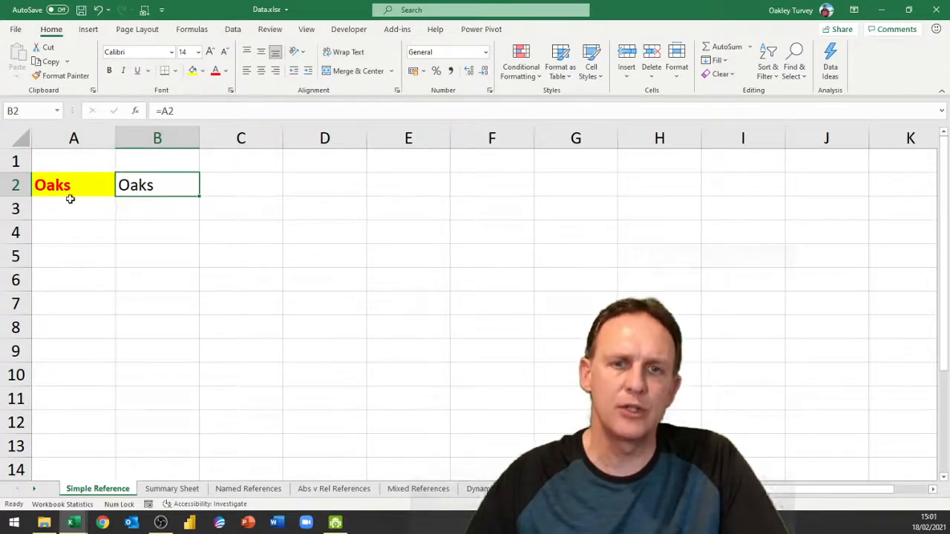
click(171, 488)
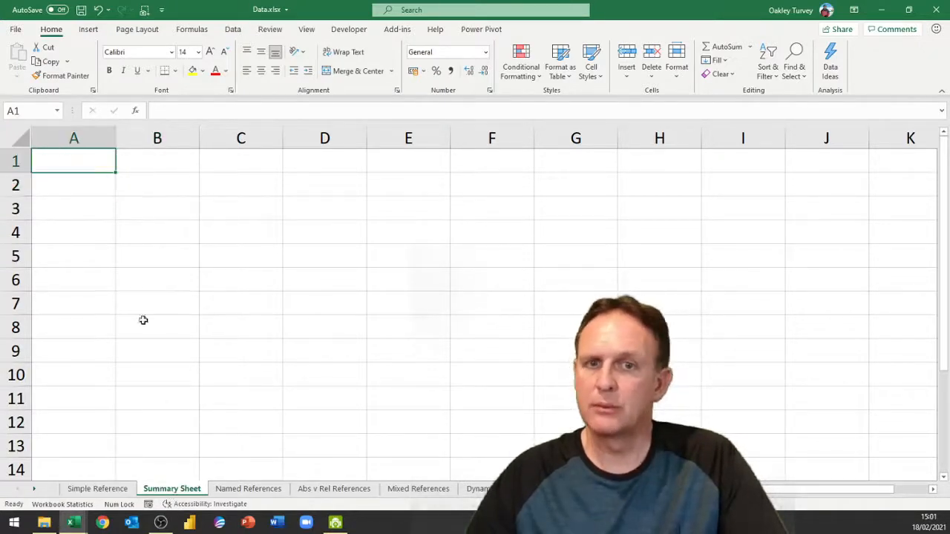
scroll(185, 221, up, 2)
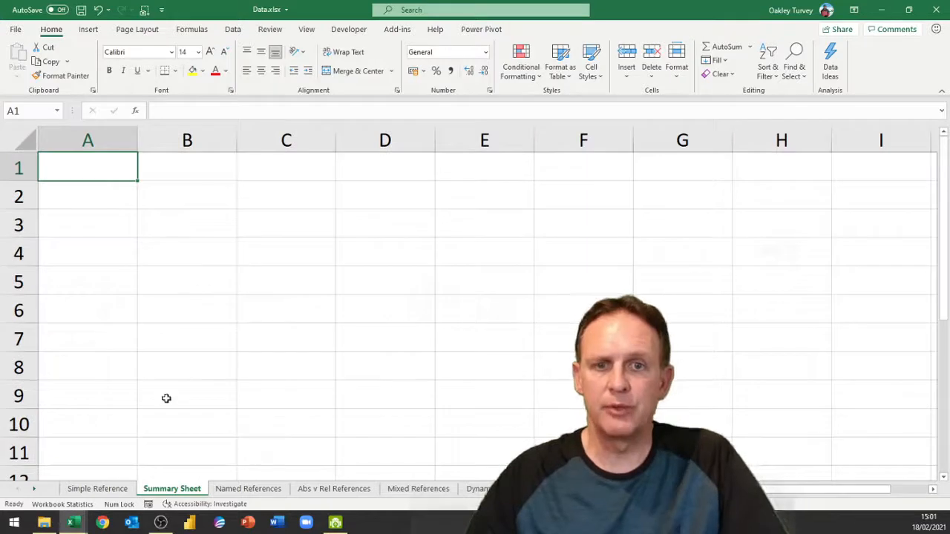
click(187, 194)
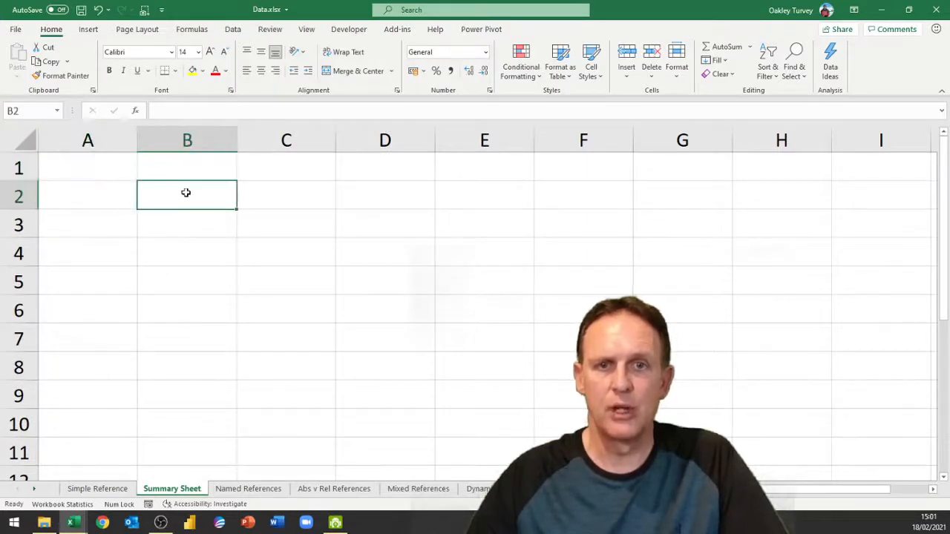
text(=)
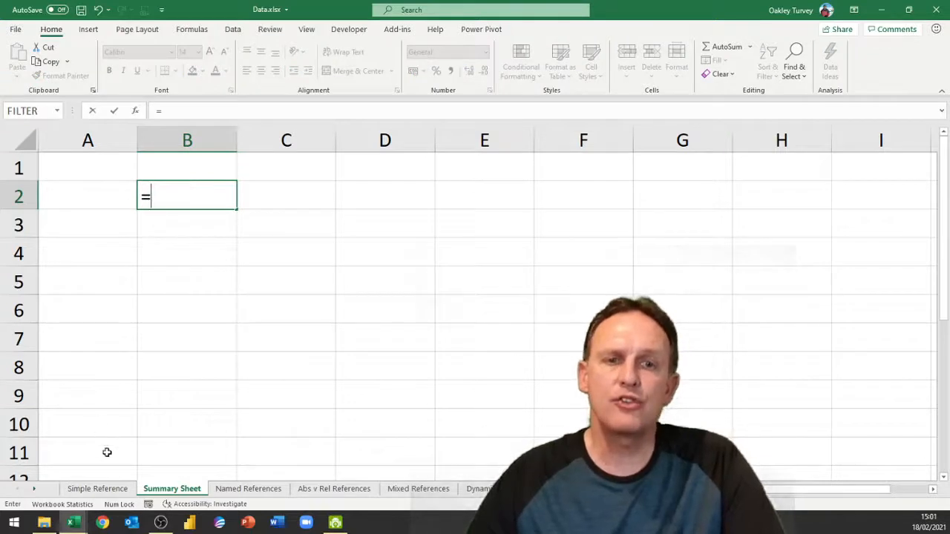
click(104, 490)
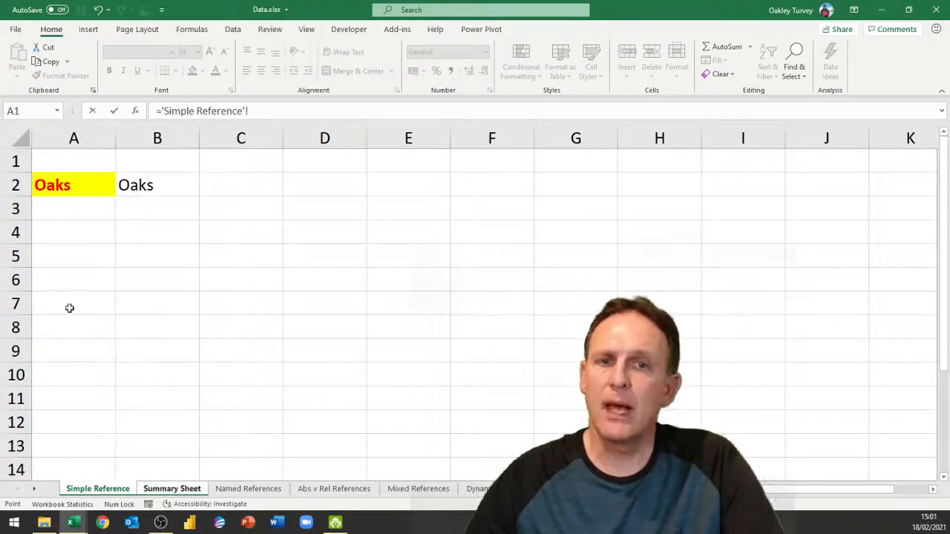
click(77, 186)
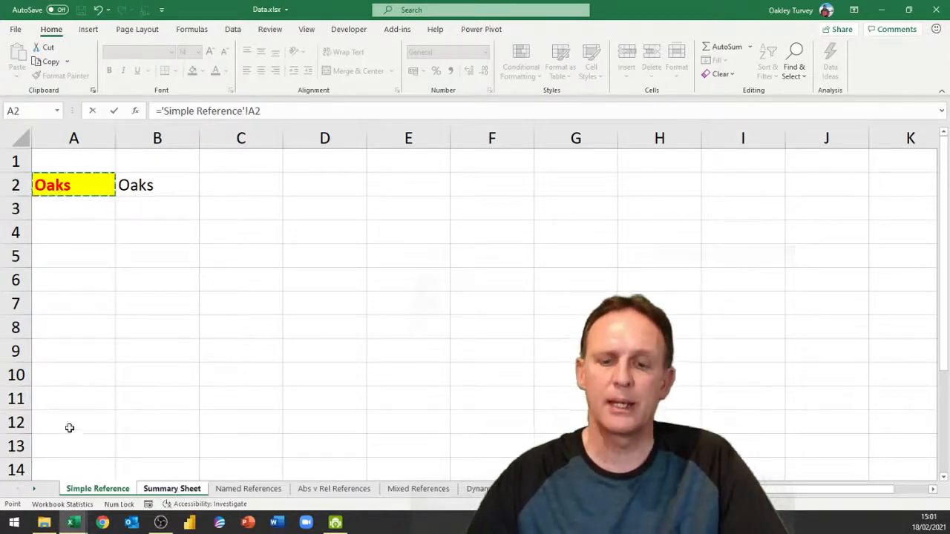
key(Return)
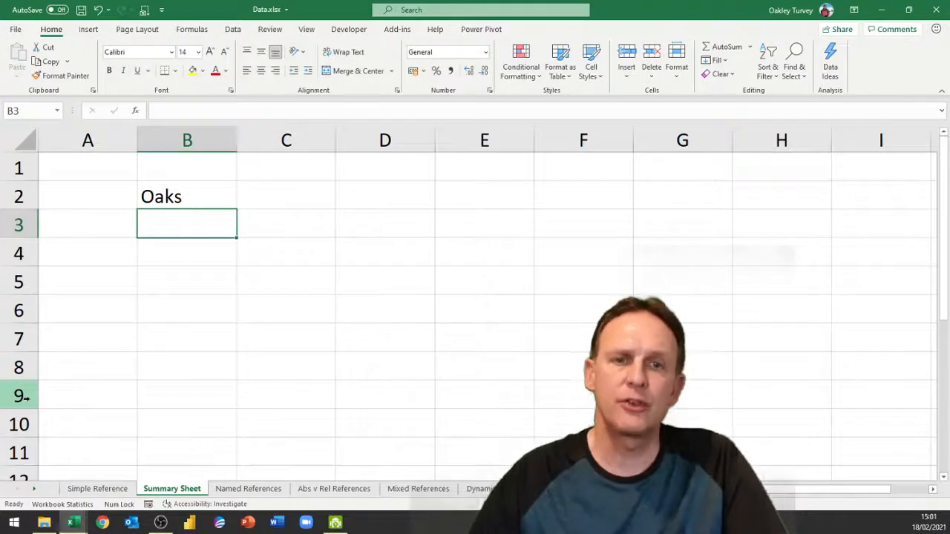
click(176, 197)
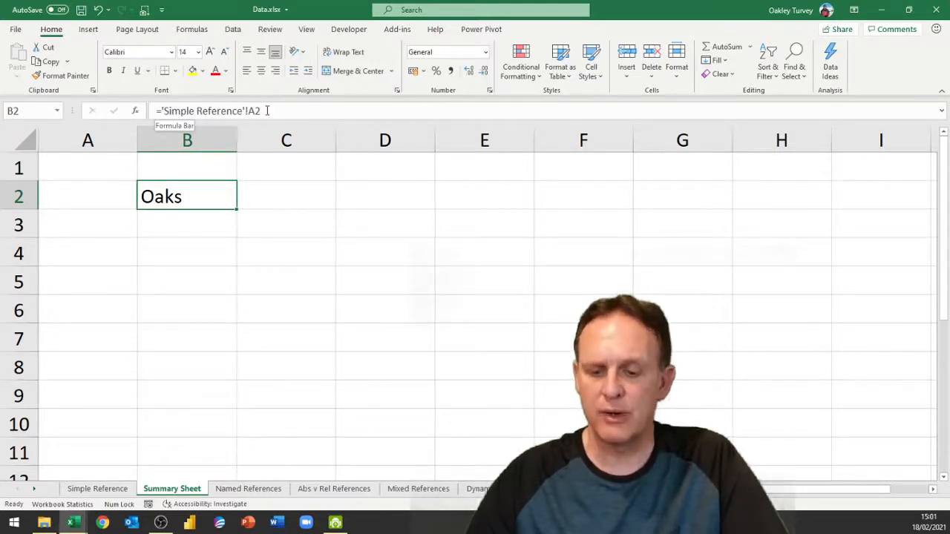
click(226, 236)
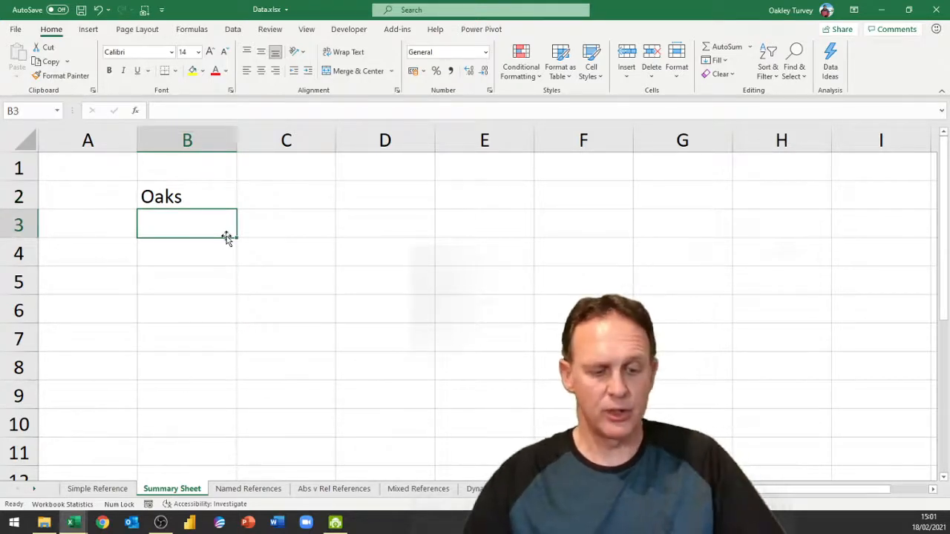
- In Report.xlsx, enter a formula in cell B3 that references cell A2 on the Simple Reference sheet of Data.xlsx
click(73, 523)
click(184, 476)
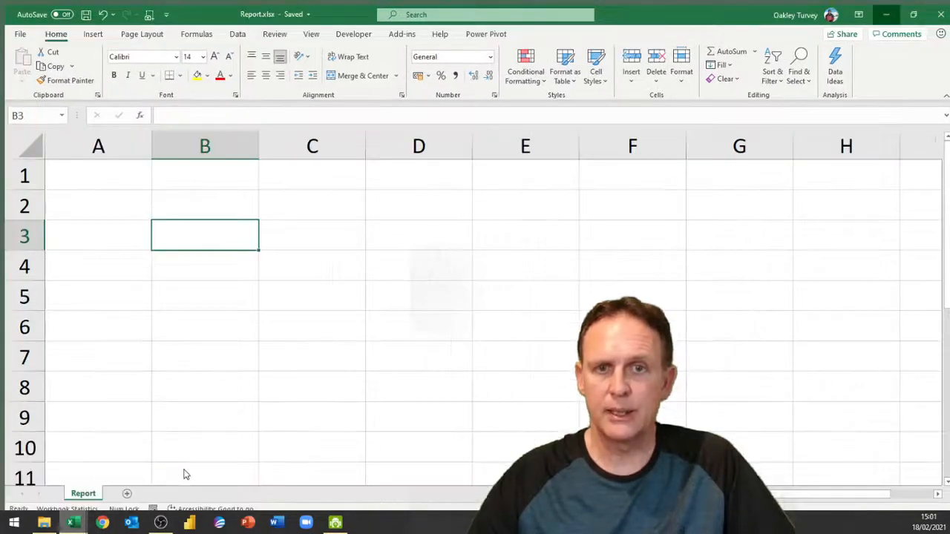
double_click(190, 228)
text(=)
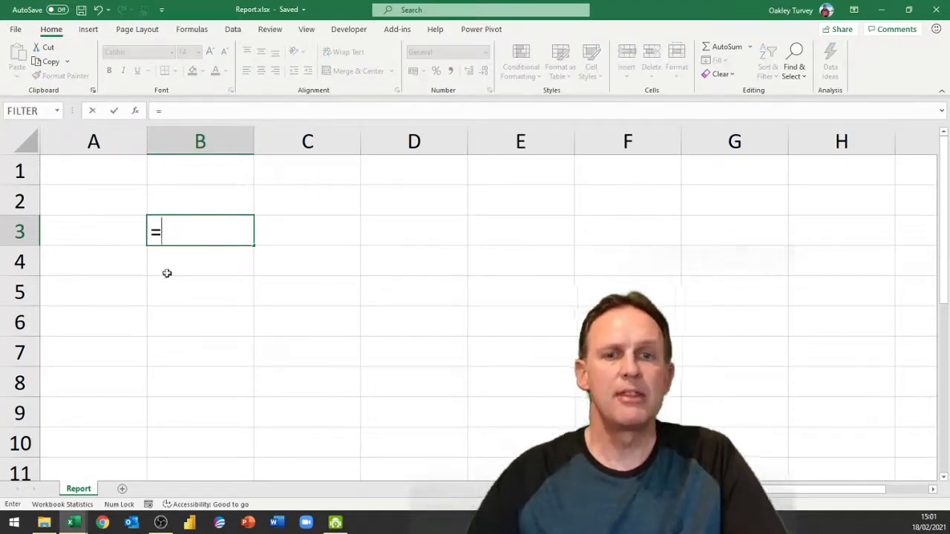
mouse_move(74, 524)
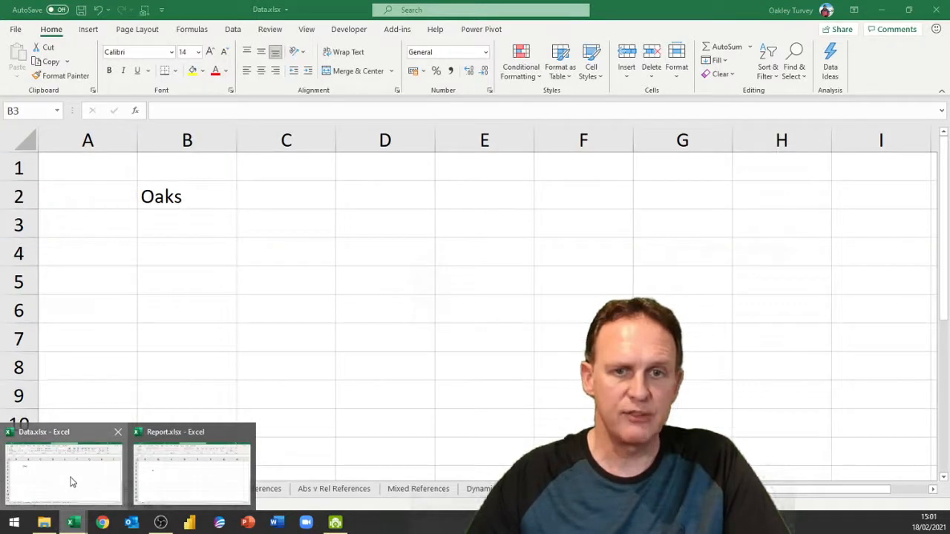
click(71, 482)
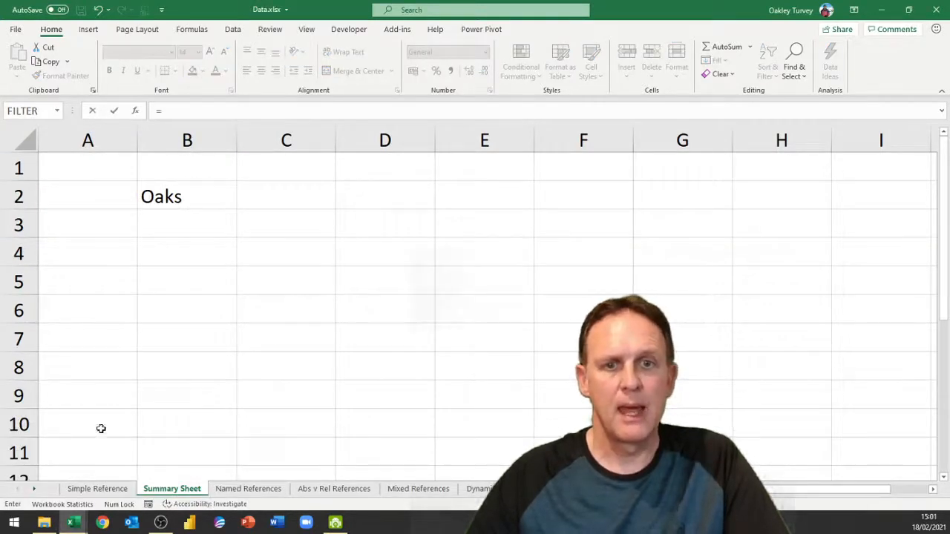
click(112, 492)
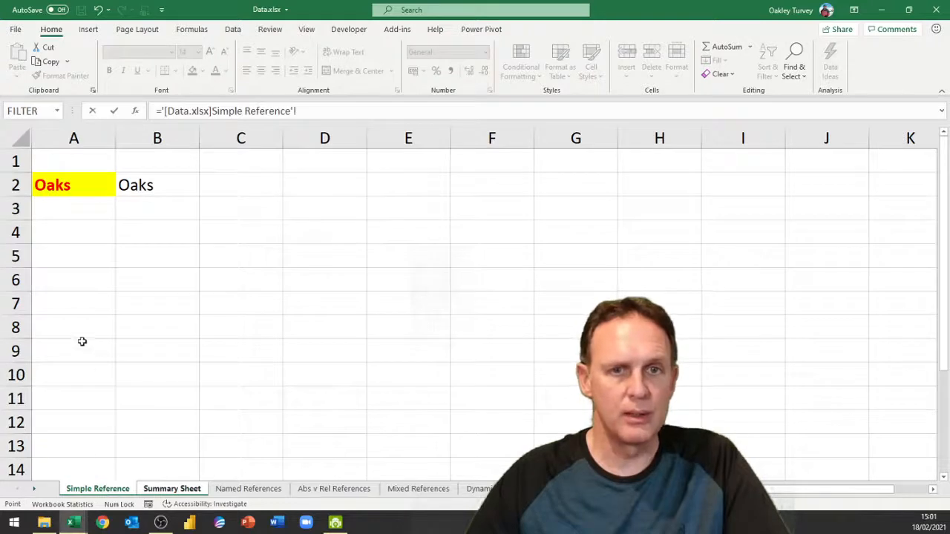
click(71, 191)
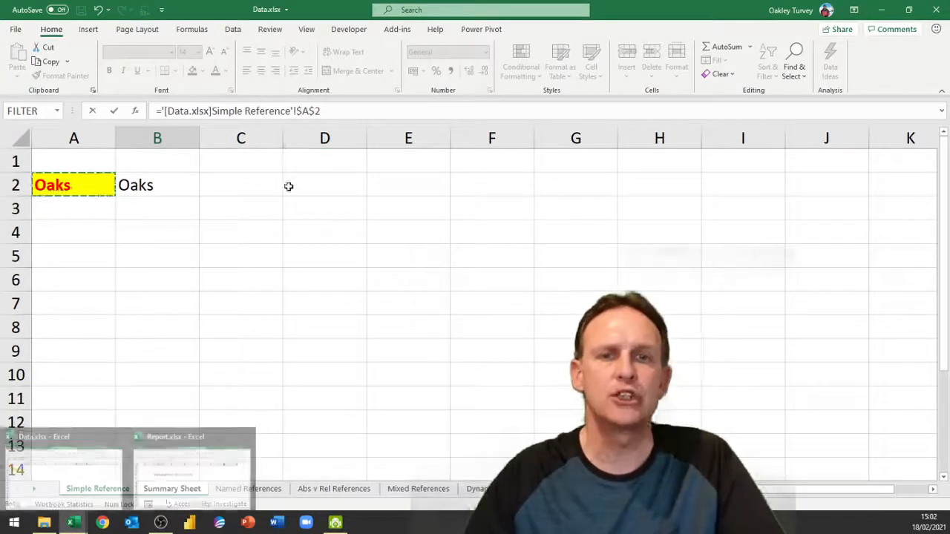
key(Return)
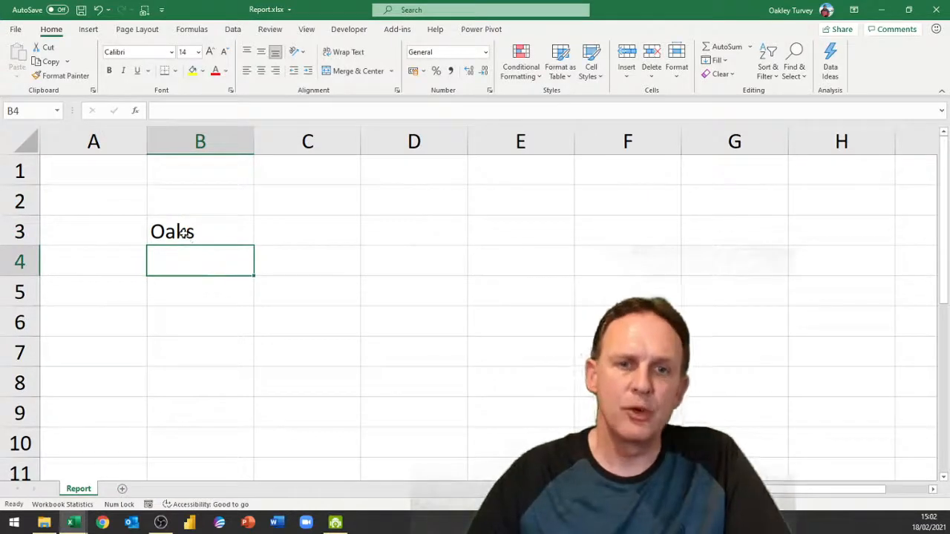
click(211, 243)
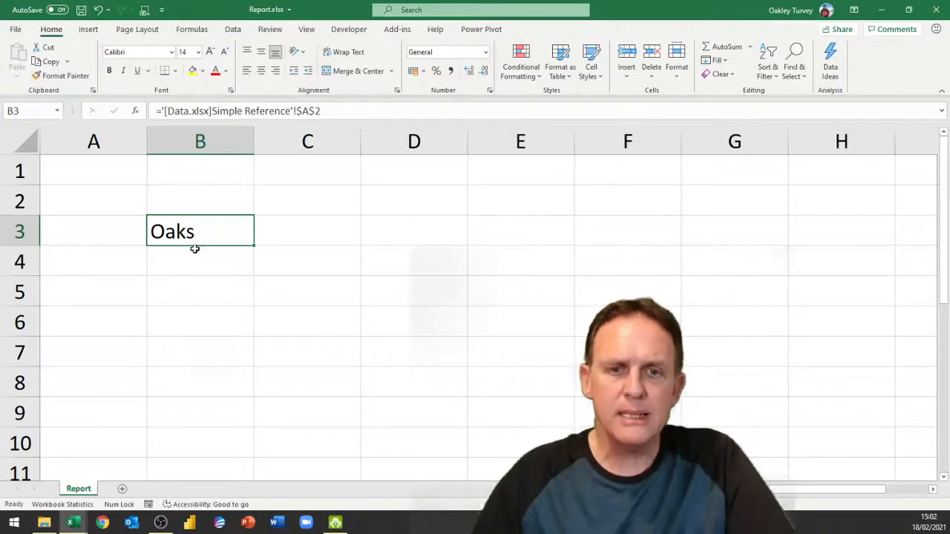
- Close the Data.xlsx workbook and the Report.xlsx workbook, saving the changes to both
mouse_move(82, 525)
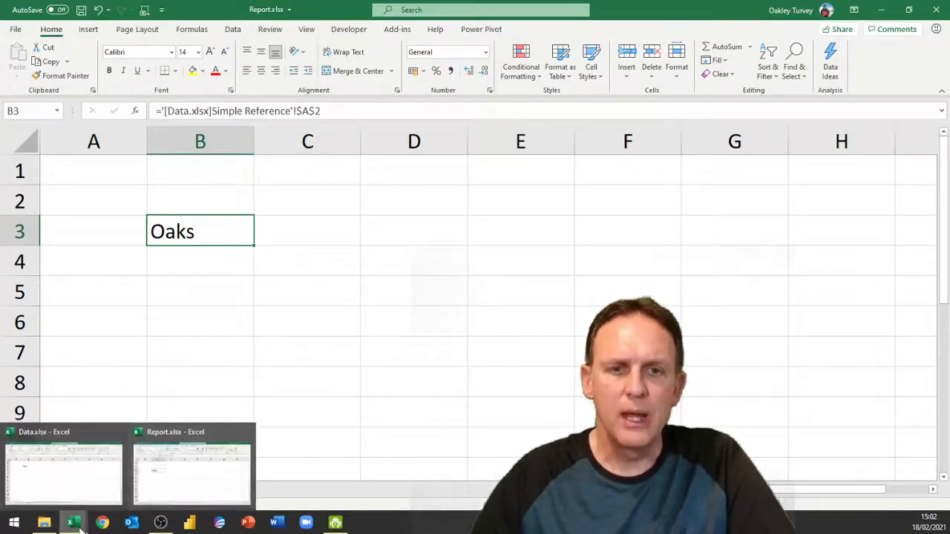
mouse_move(64, 477)
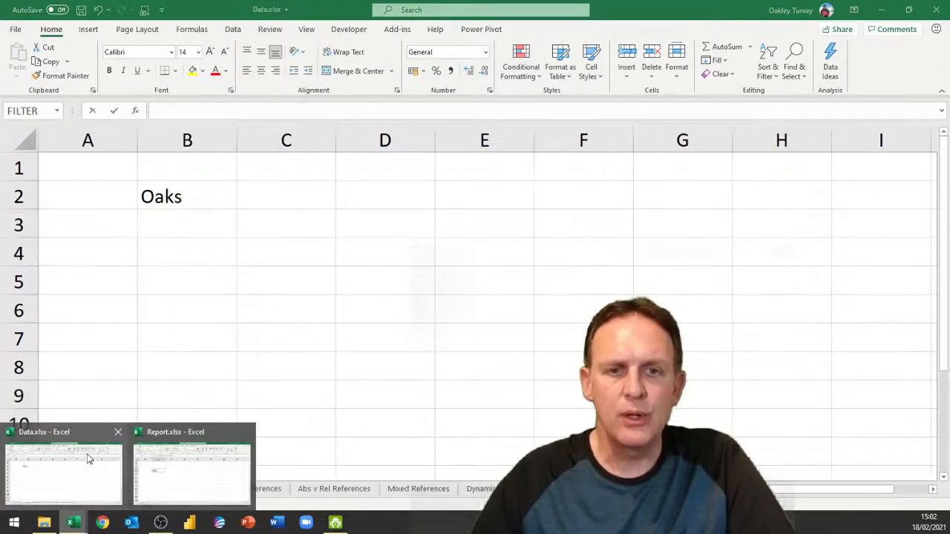
click(87, 458)
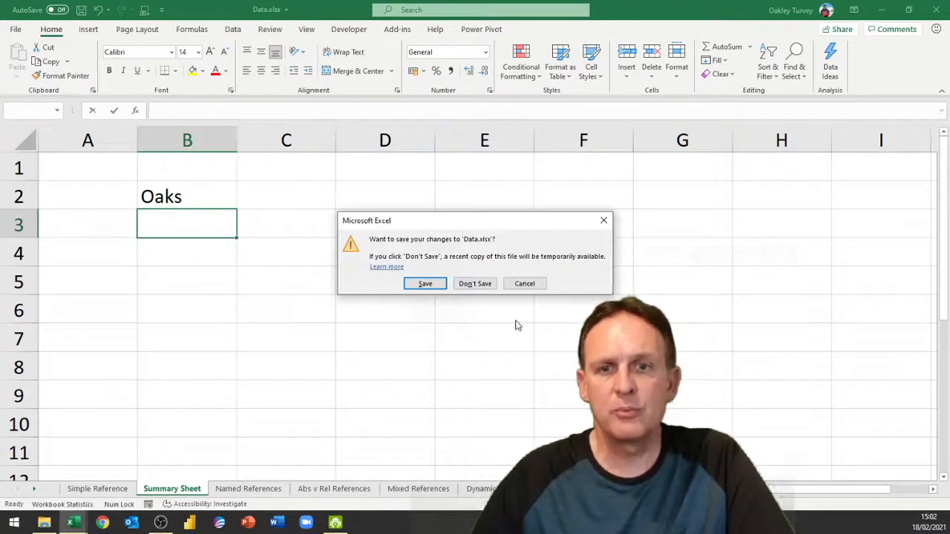
click(425, 284)
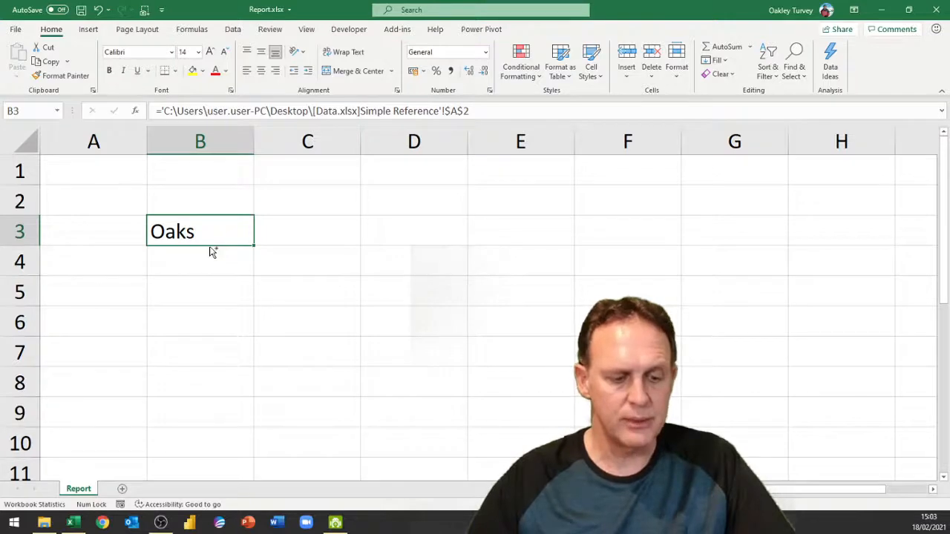
key(ctrl+w)
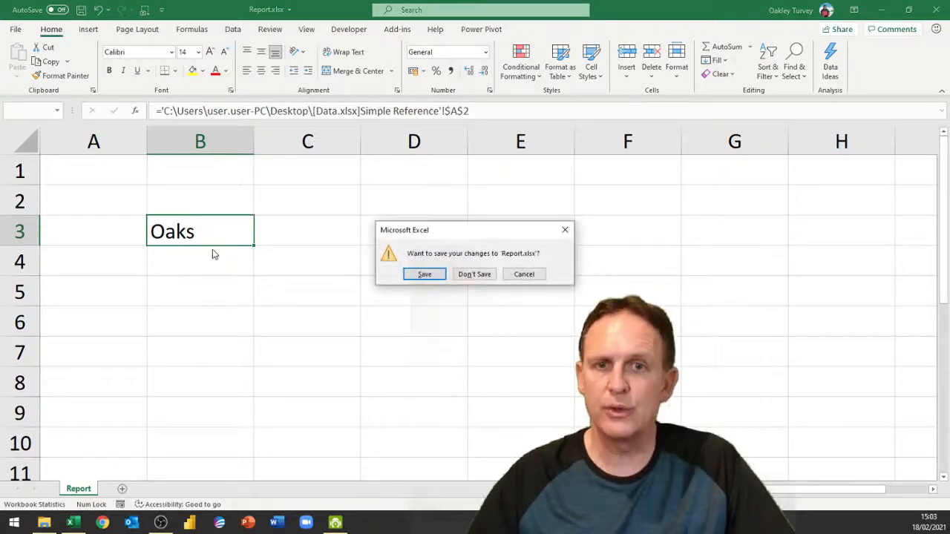
click(426, 276)
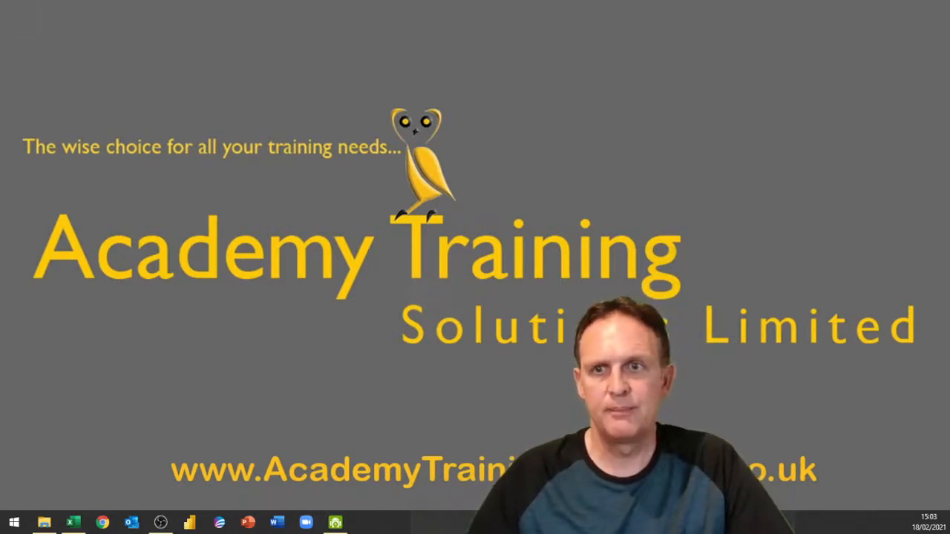
- Reopen the Data.xlsx workbook from the list of recent files, leaving Report.xlsx closed
drag(948, 460, 818, 0)
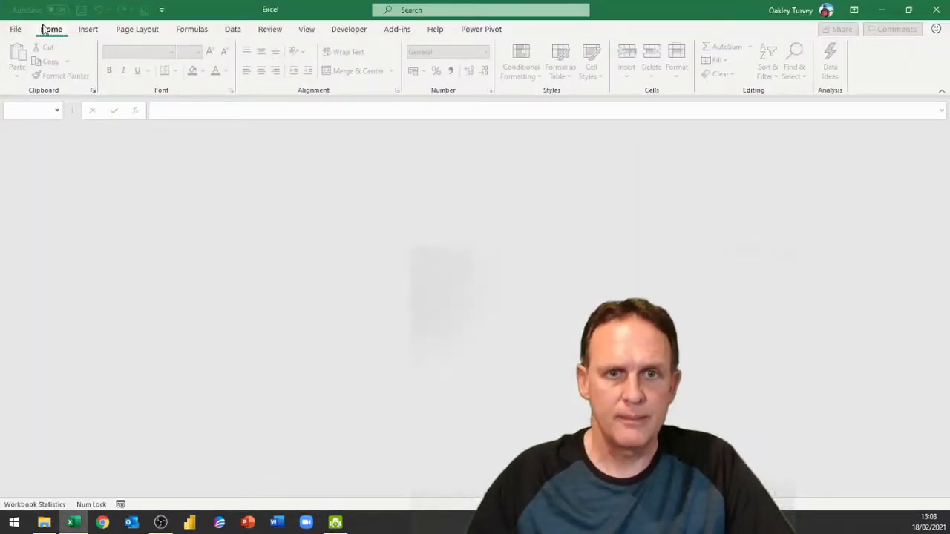
click(16, 32)
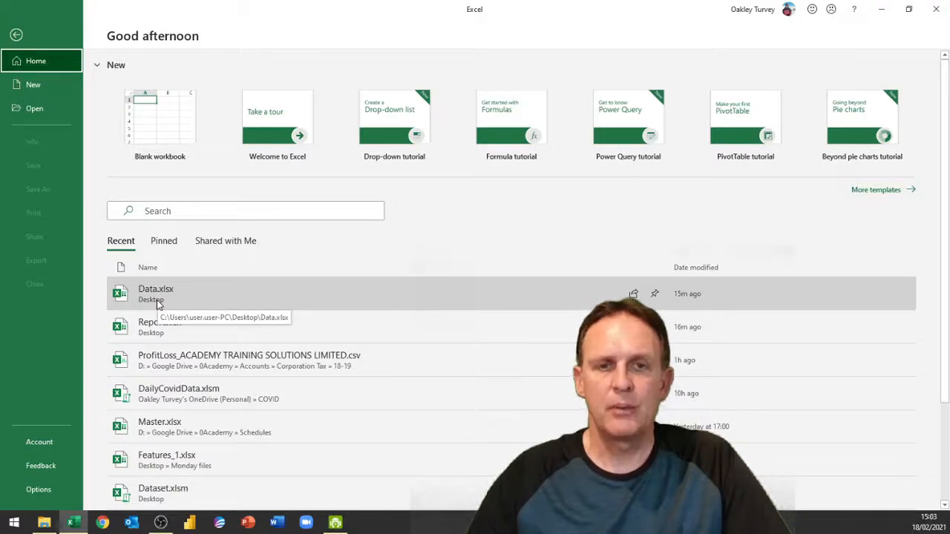
click(157, 297)
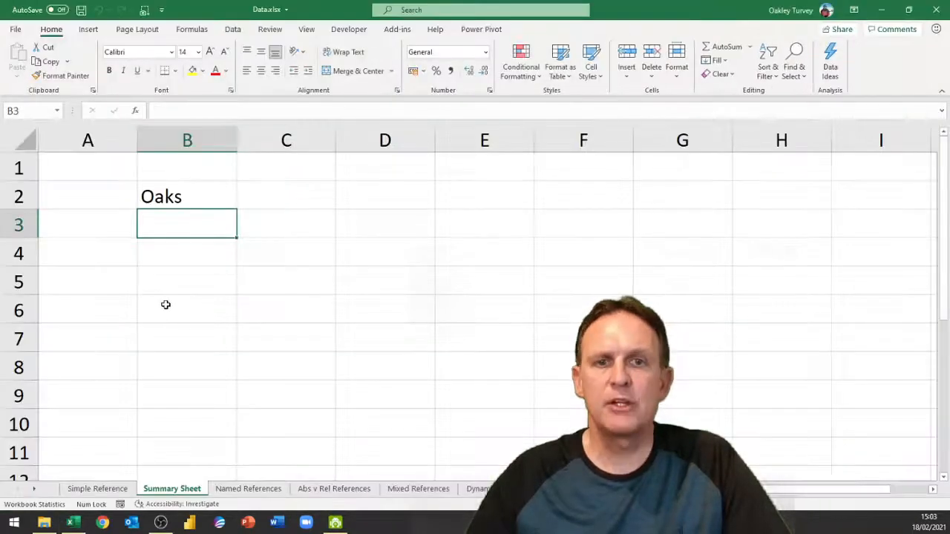
- Replace the entry in cell A2 of the Simple Reference sheet with a different first name and check the linked cell B2
click(110, 490)
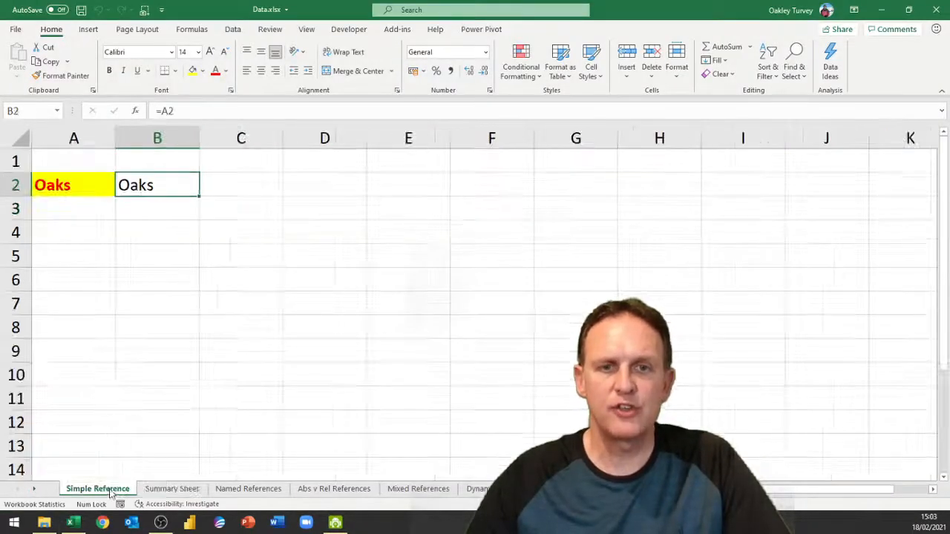
click(68, 187)
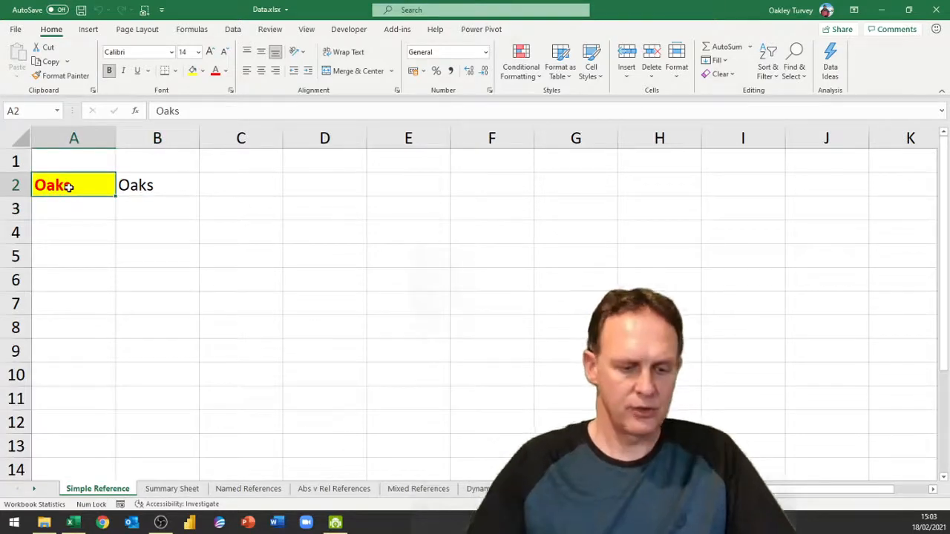
text(Bill)
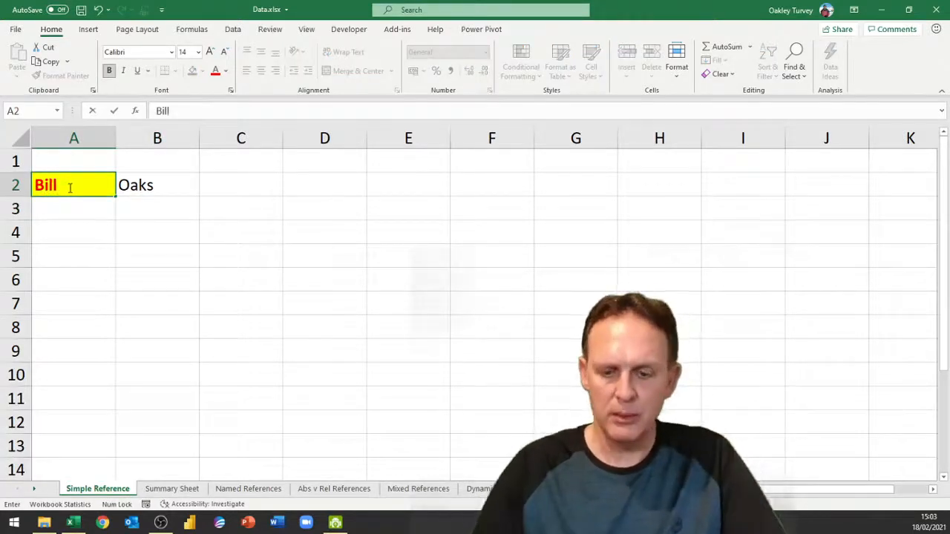
key(Return)
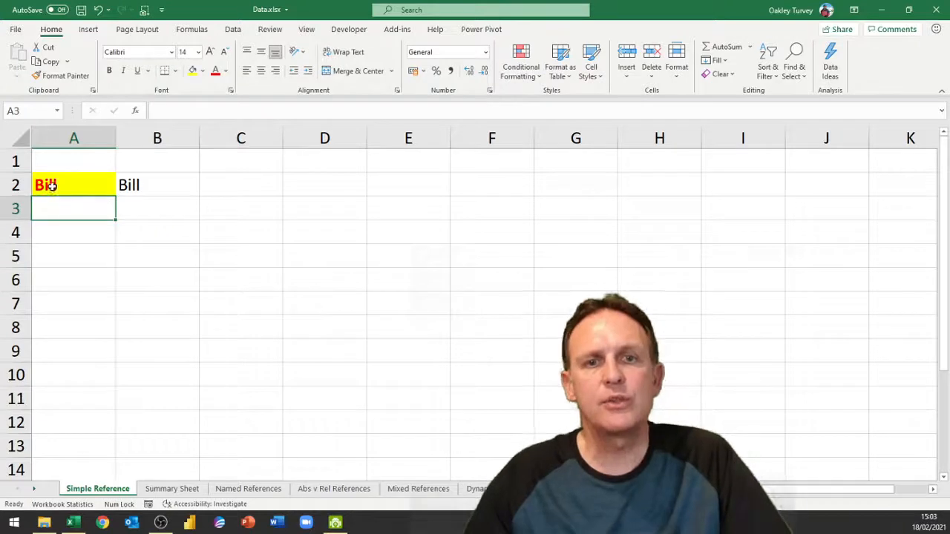
click(141, 184)
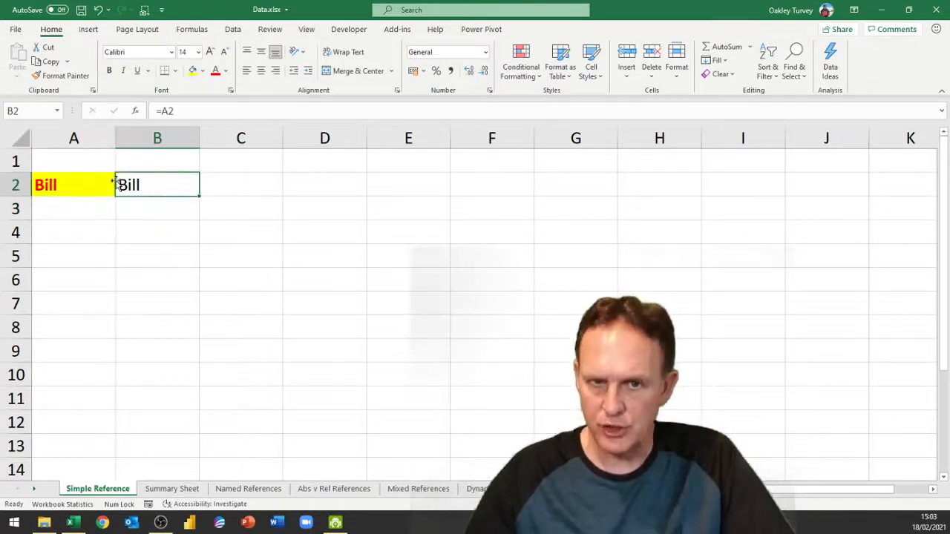
- Check the linked cell on the Summary Sheet, and close Data.xlsx with its changes saved
click(184, 490)
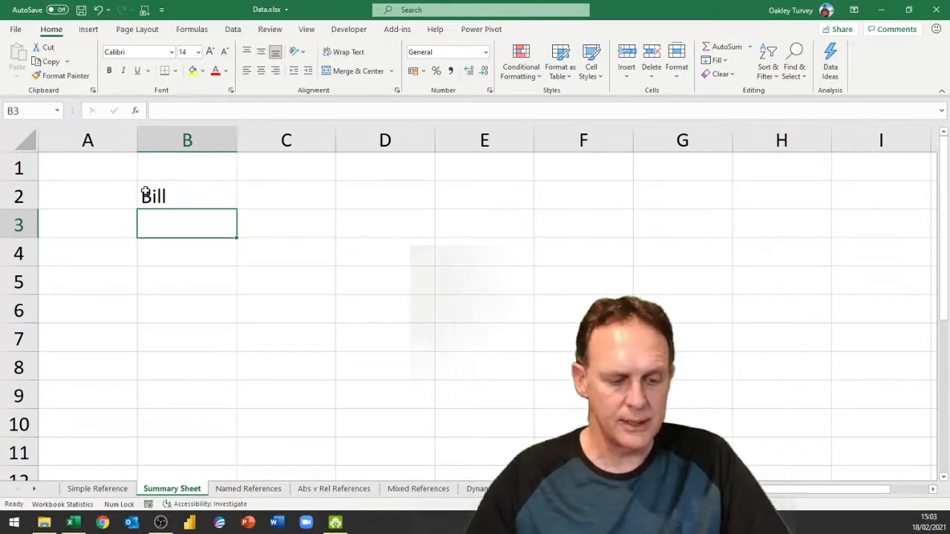
key(alt+F4)
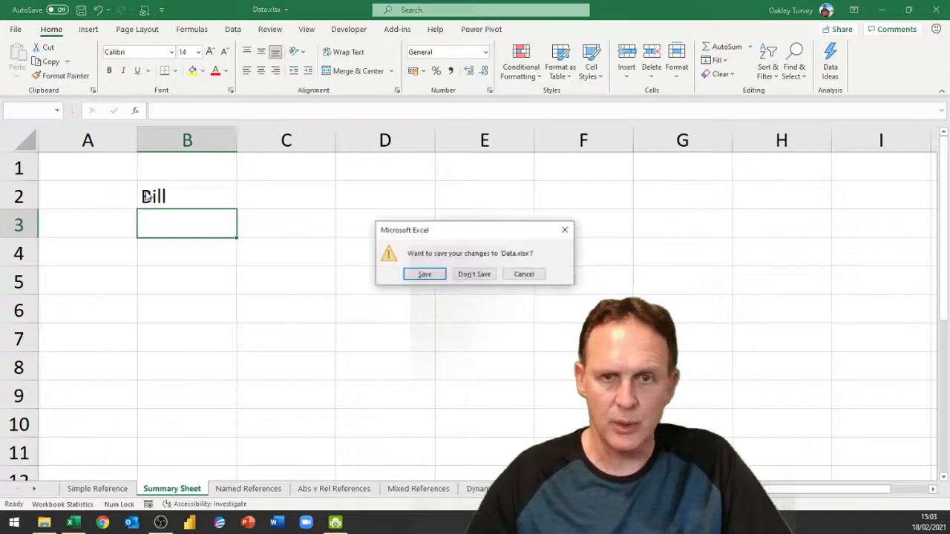
click(425, 275)
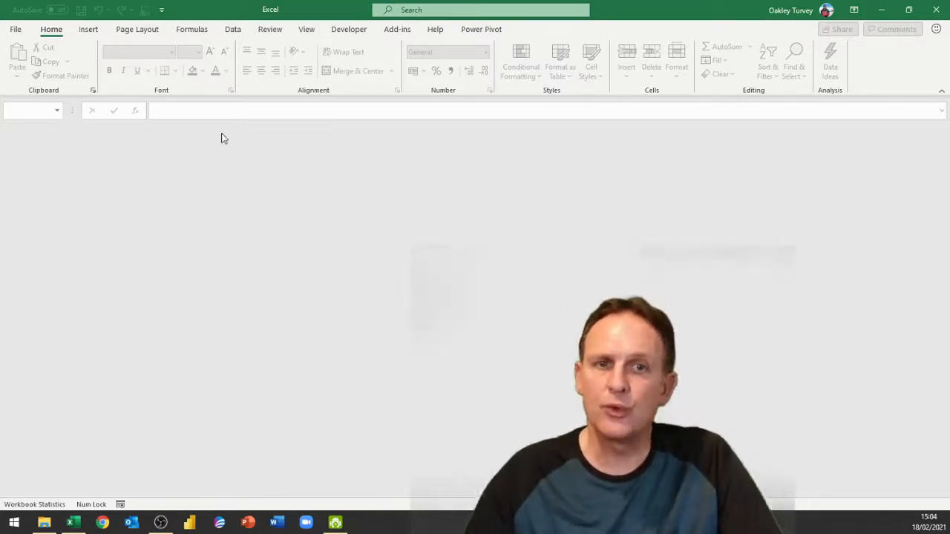
- Open Report.xlsx from the recent files, enable its content to update the external link, and close it with changes saved
click(15, 31)
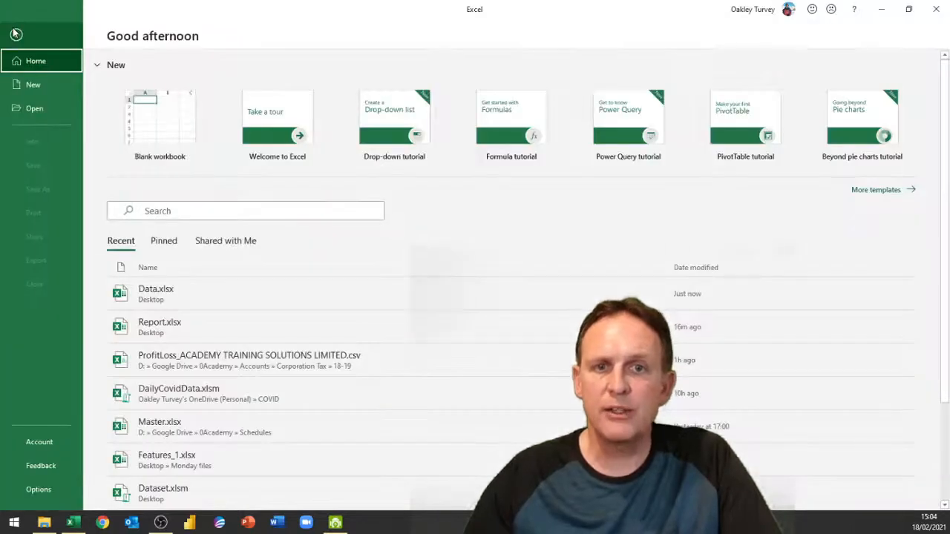
click(164, 335)
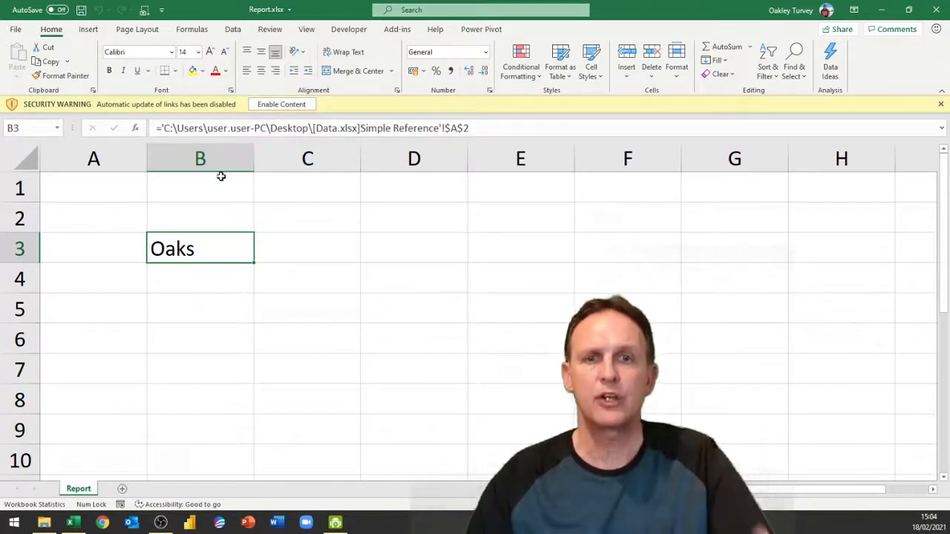
click(280, 105)
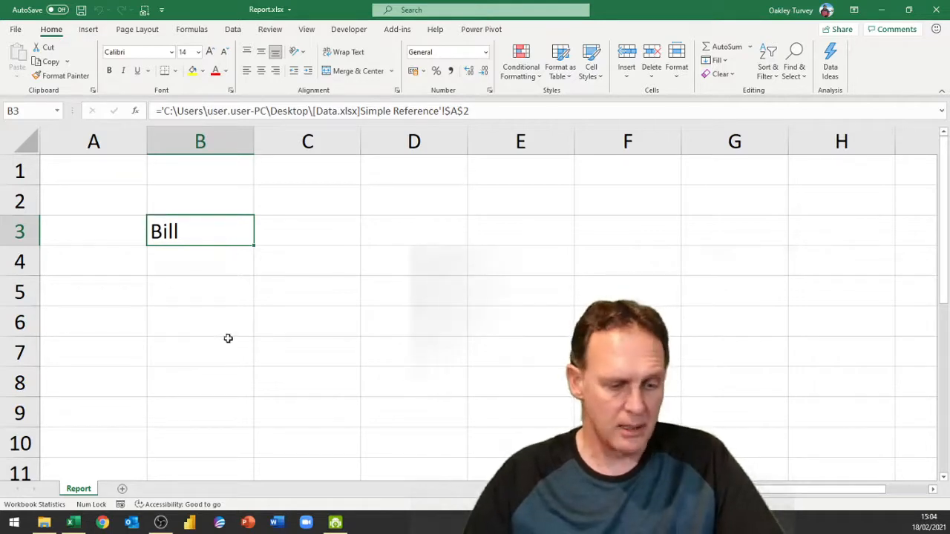
key(ctrl+w)
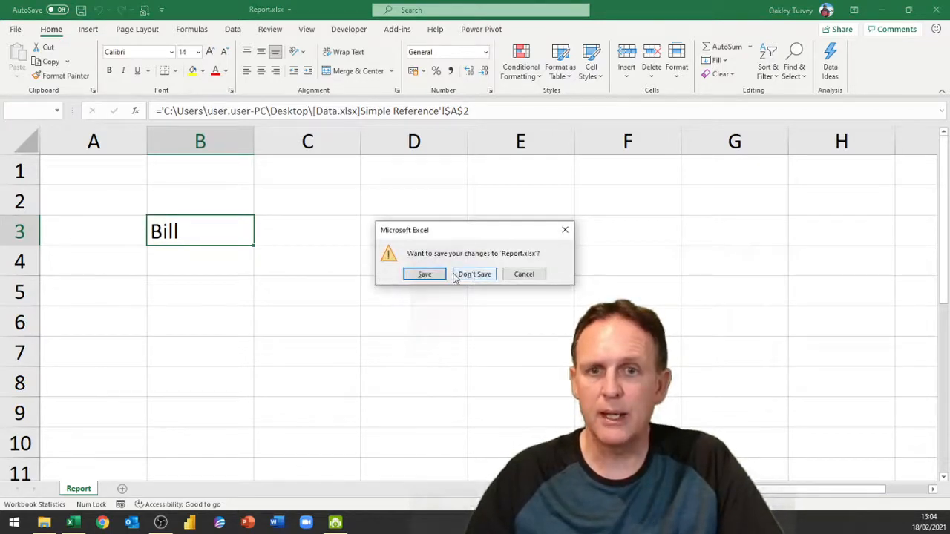
click(429, 275)
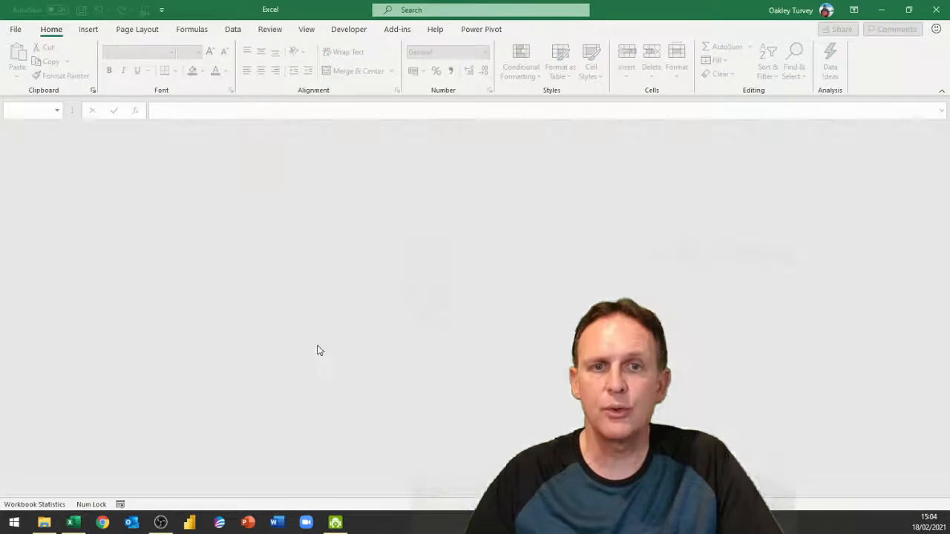
- Reopen Data.xlsx from the list of recent files and go to the Abs v Rel References sheet
click(14, 30)
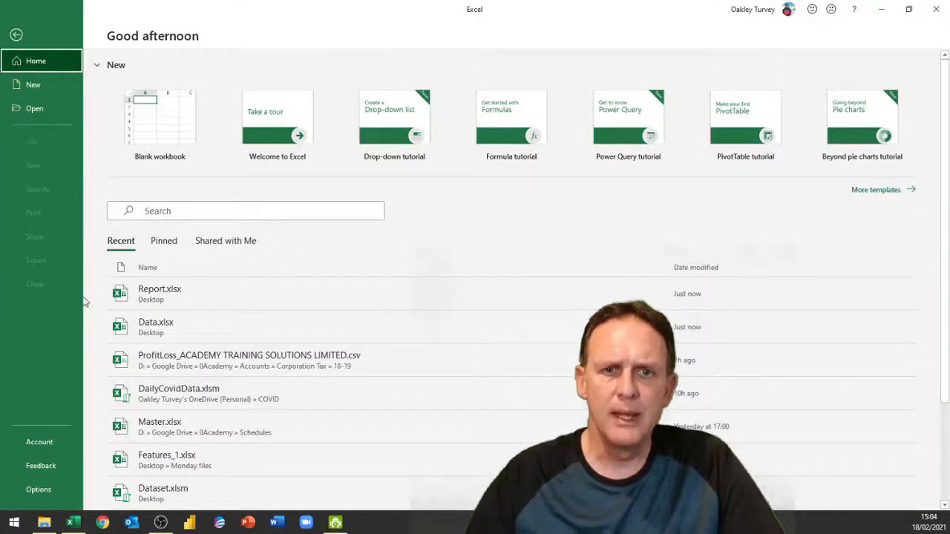
click(162, 334)
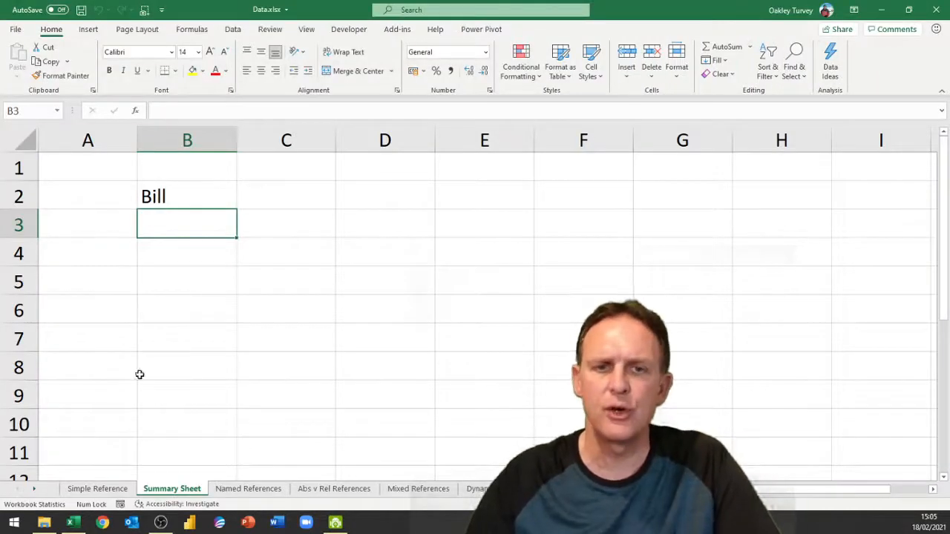
click(246, 490)
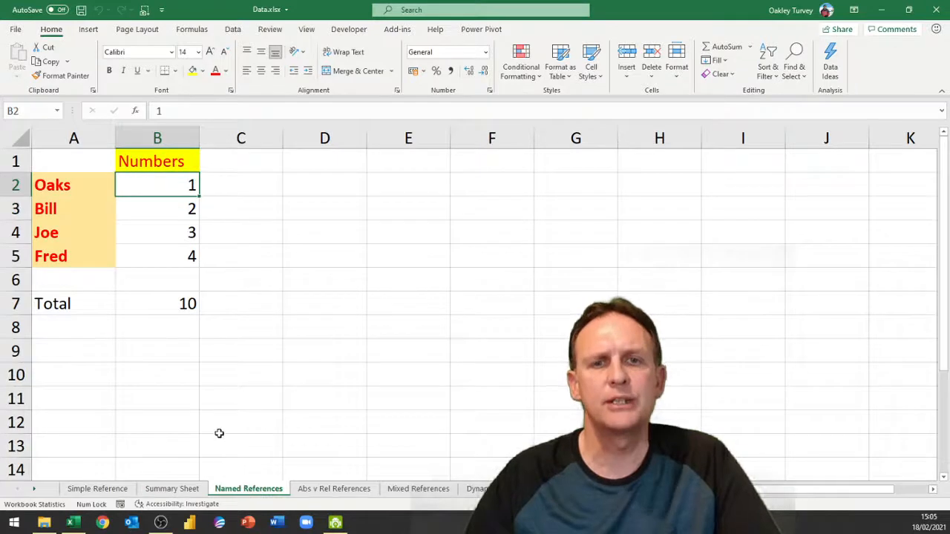
click(315, 490)
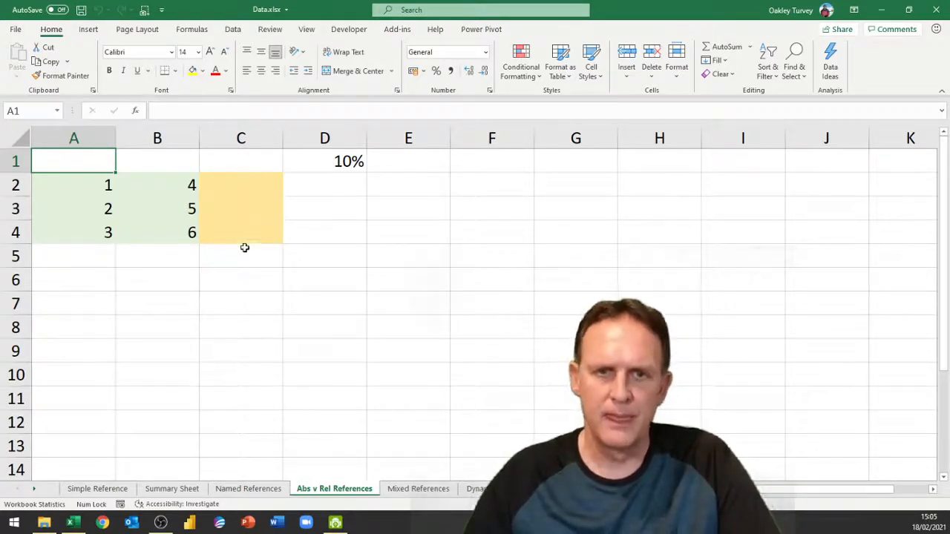
- Enter the relative reference =A2 in cell C2 and fill it down to C4
click(243, 187)
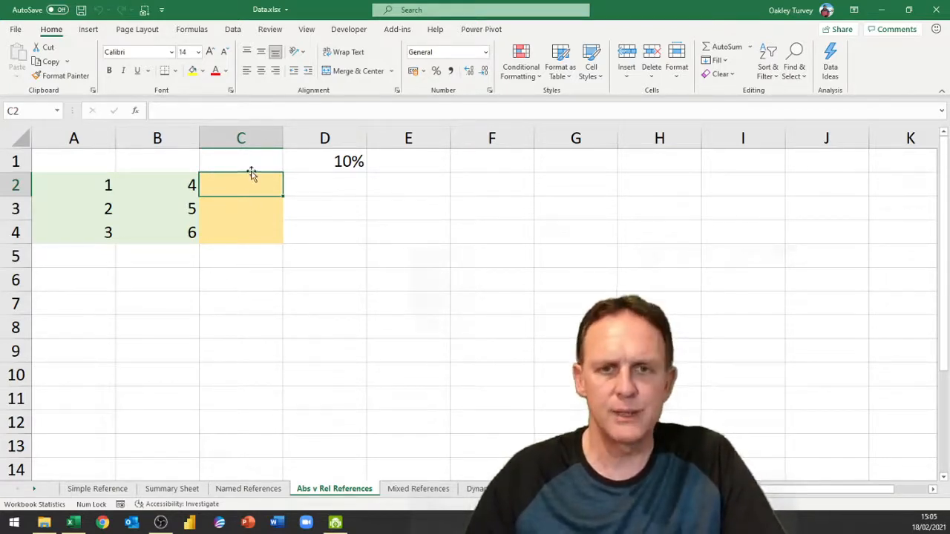
text(=)
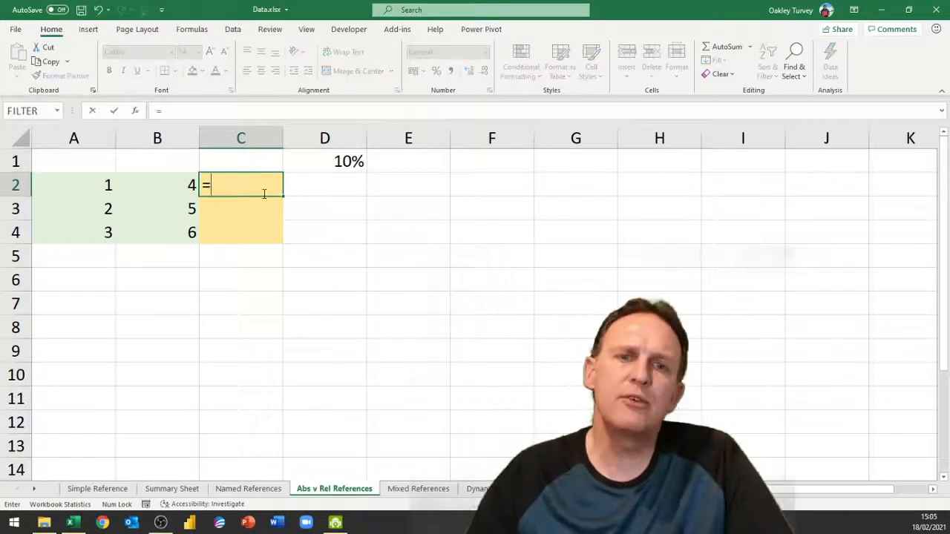
click(81, 189)
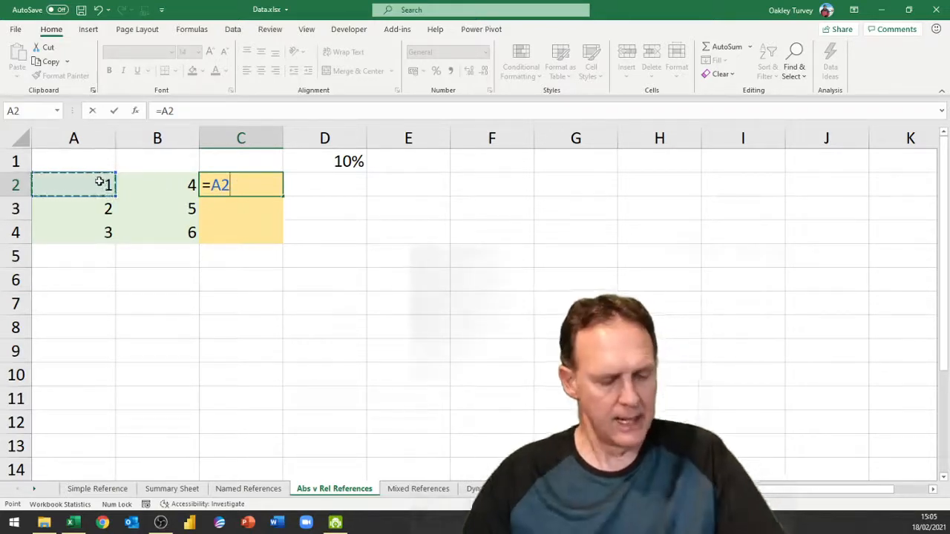
key(ctrl+Return)
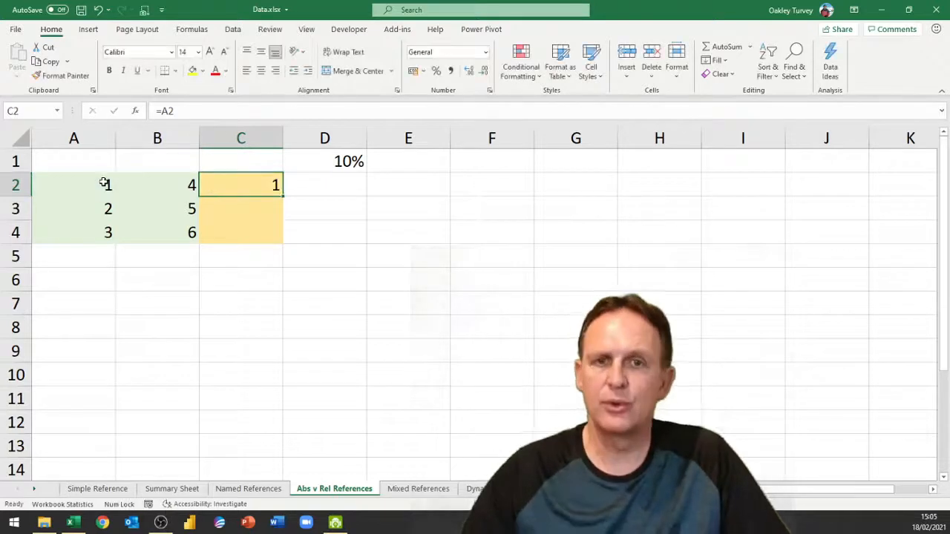
double_click(282, 196)
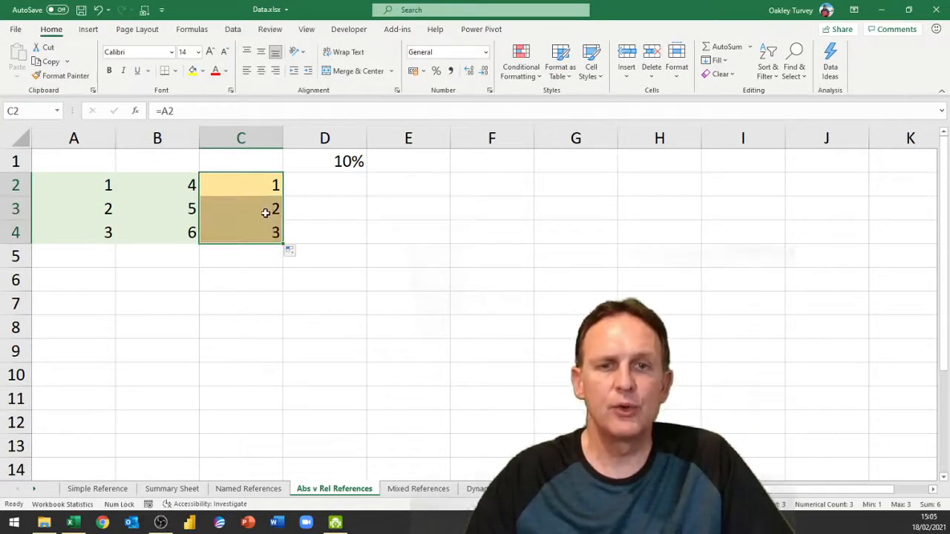
- Inspect the copied relative references in C3 and C4, and clear cells C2:C4
double_click(265, 213)
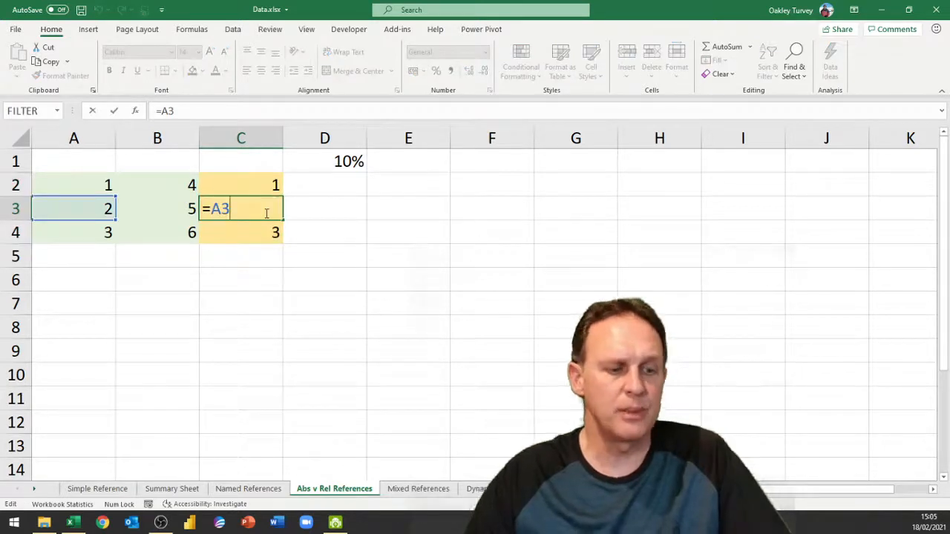
key(Escape)
double_click(263, 233)
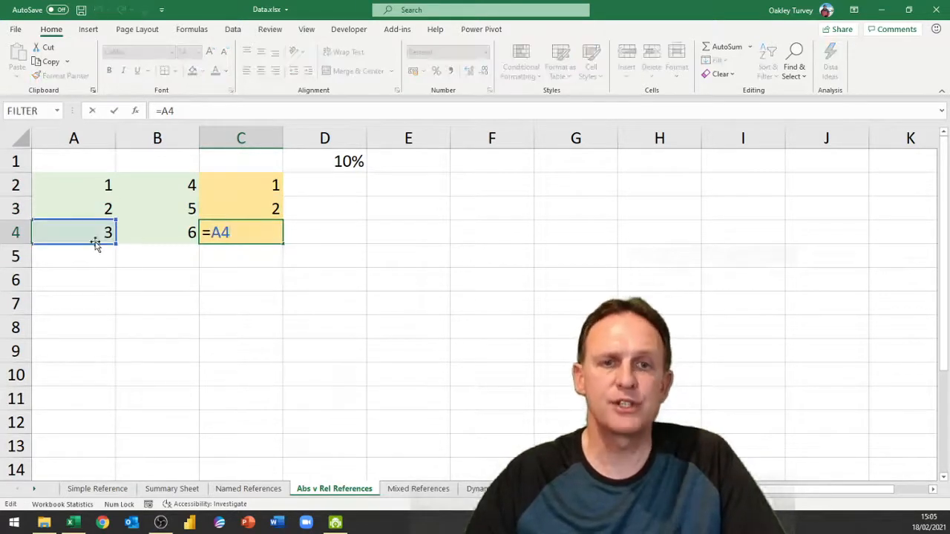
key(Escape)
drag(252, 196, 253, 223)
key(Delete)
- Fill cells C2:C4 with row sums by entering =A2+B2 in C2, and check the copied formula in C4
click(255, 181)
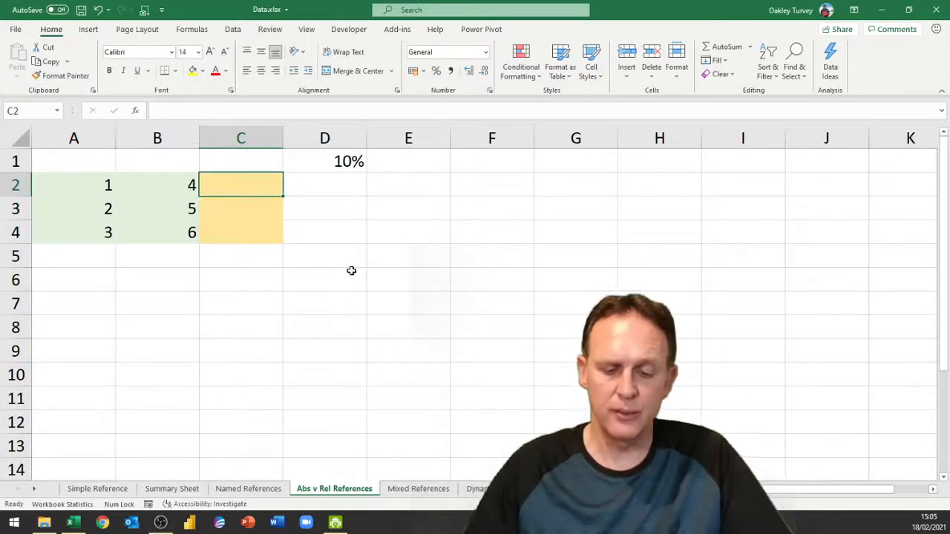
text(=)
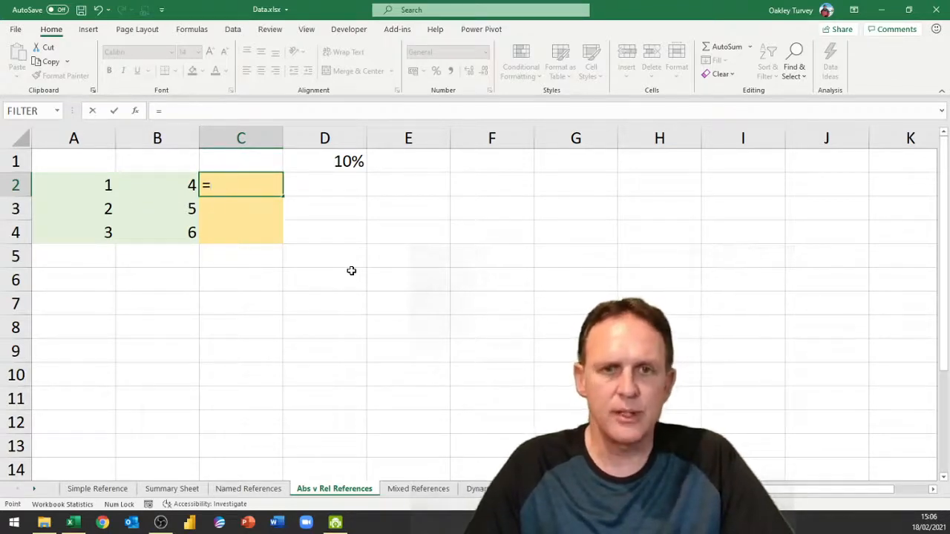
key(Left)
key(Left)
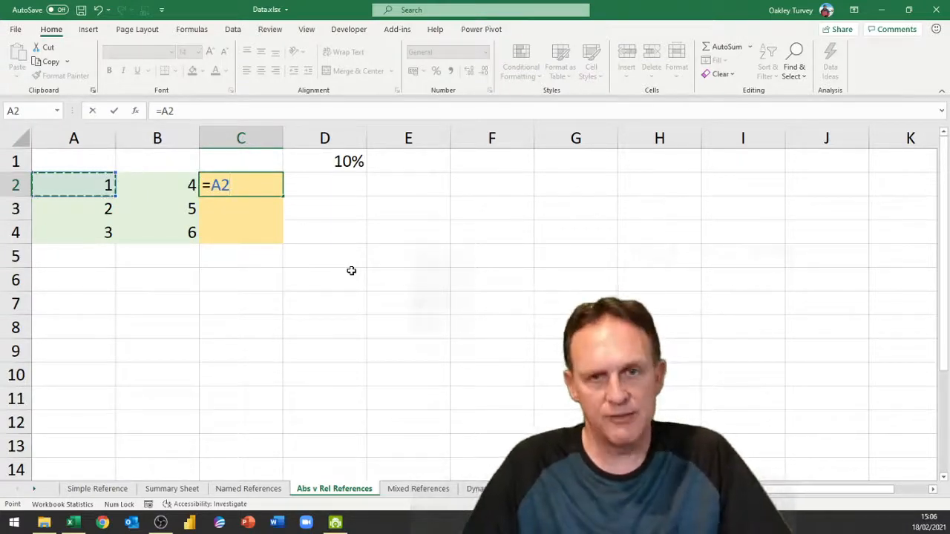
text(+)
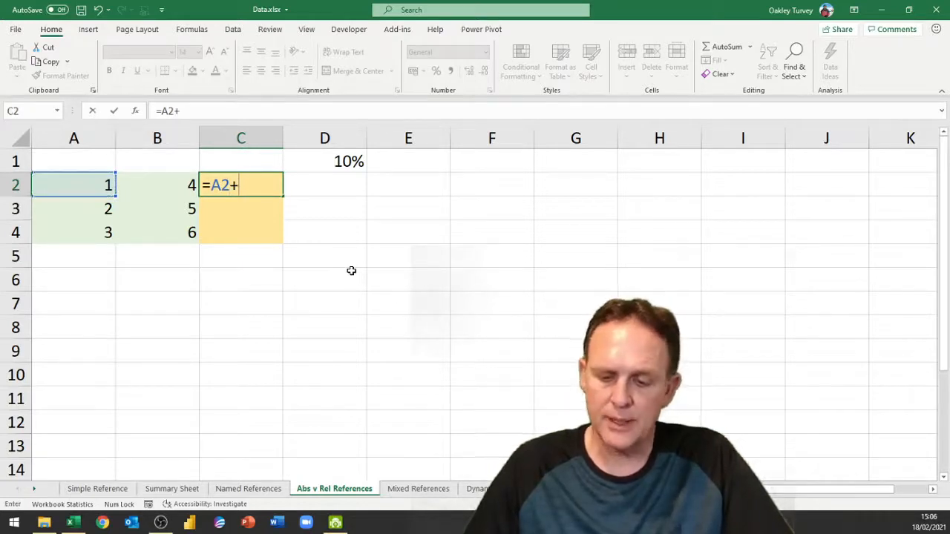
key(Left)
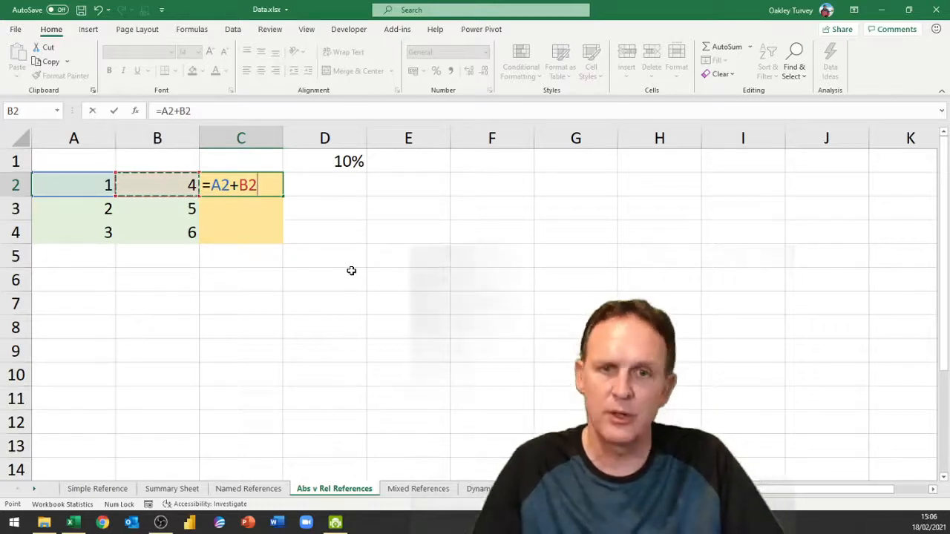
key(ctrl+Return)
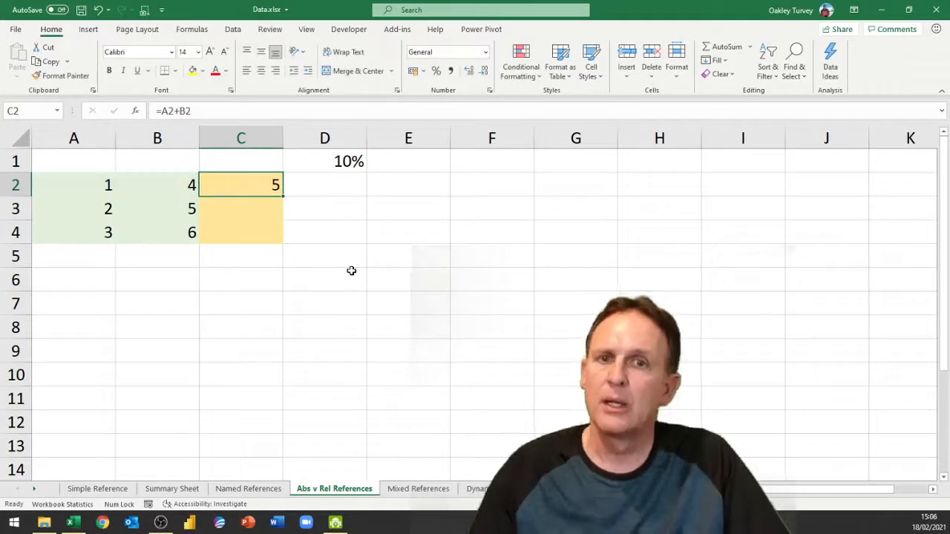
double_click(284, 198)
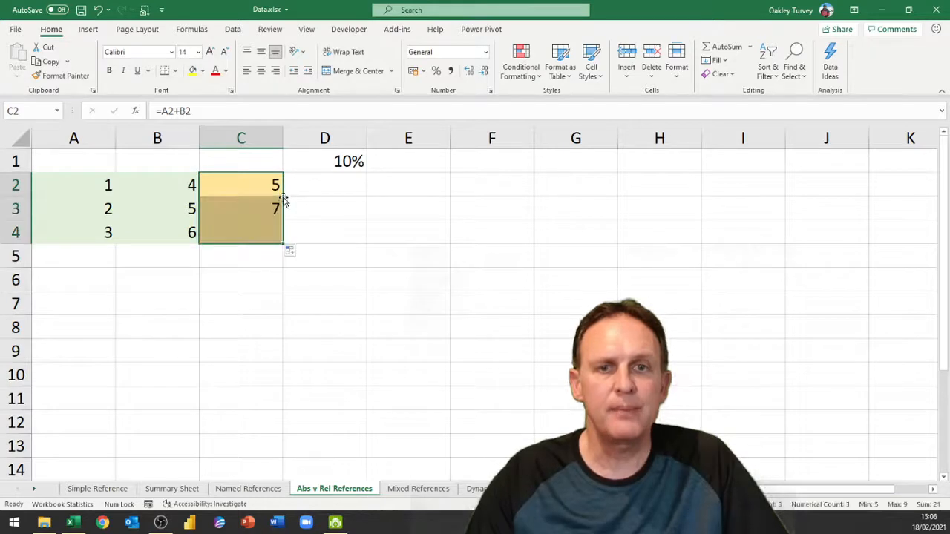
double_click(262, 230)
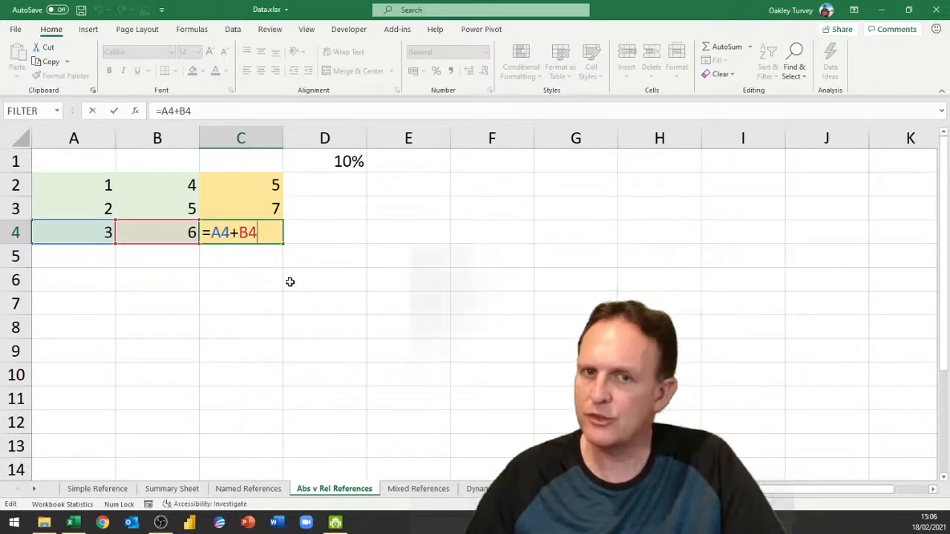
key(ctrl+Return)
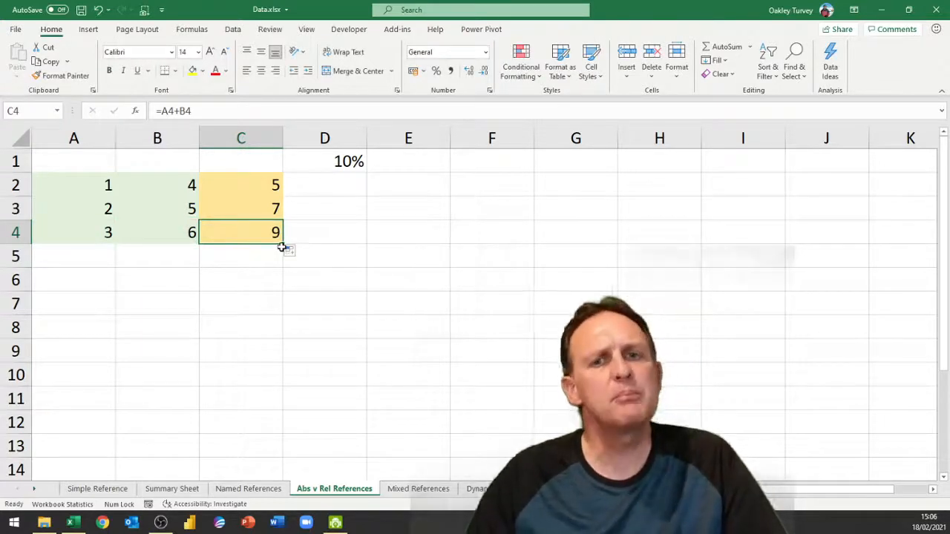
- Enter the formula =C2*D1 in cell D2 and fill it down to D4
click(326, 183)
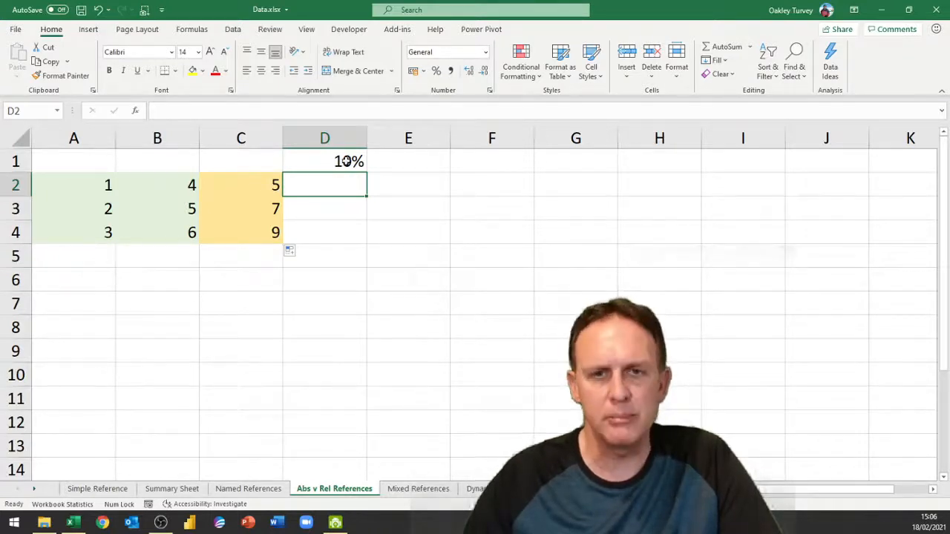
text(=)
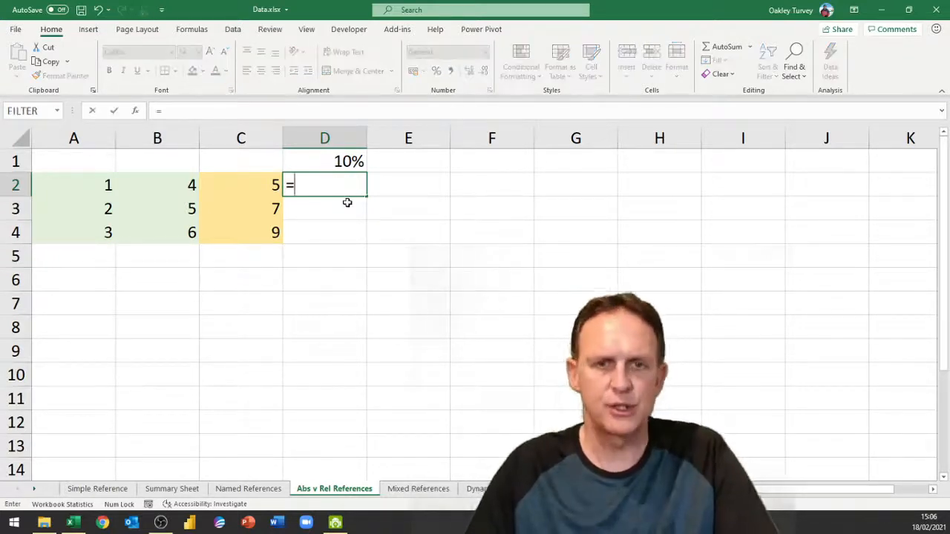
key(Left)
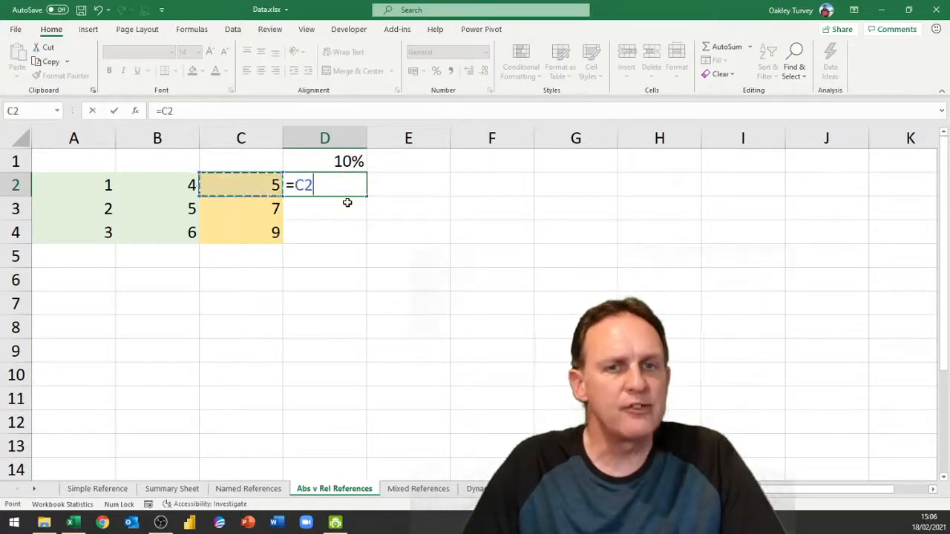
text(*)
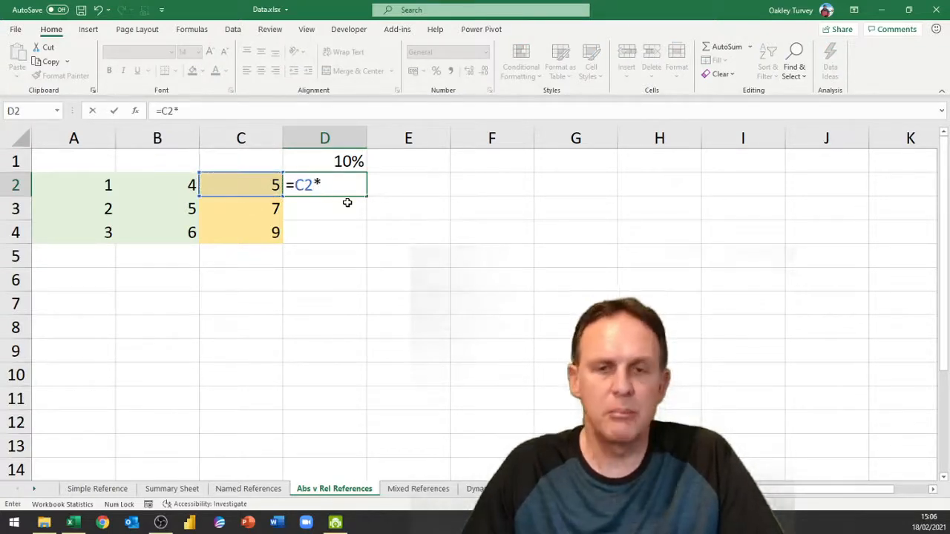
key(Up)
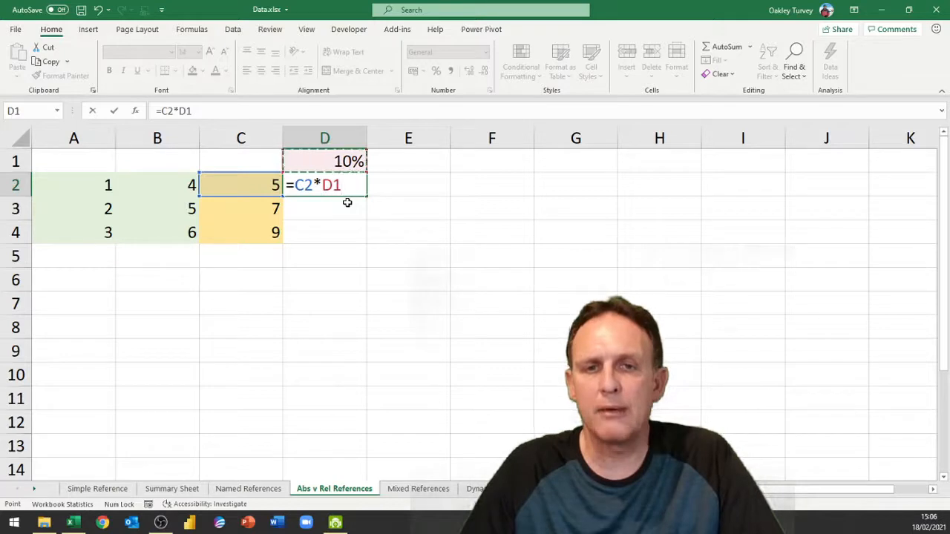
key(ctrl+Return)
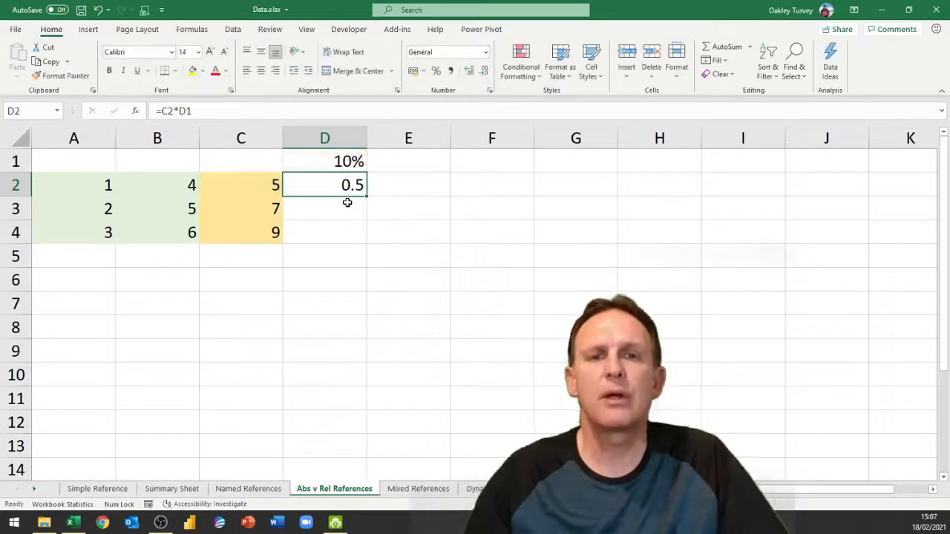
drag(369, 196, 369, 242)
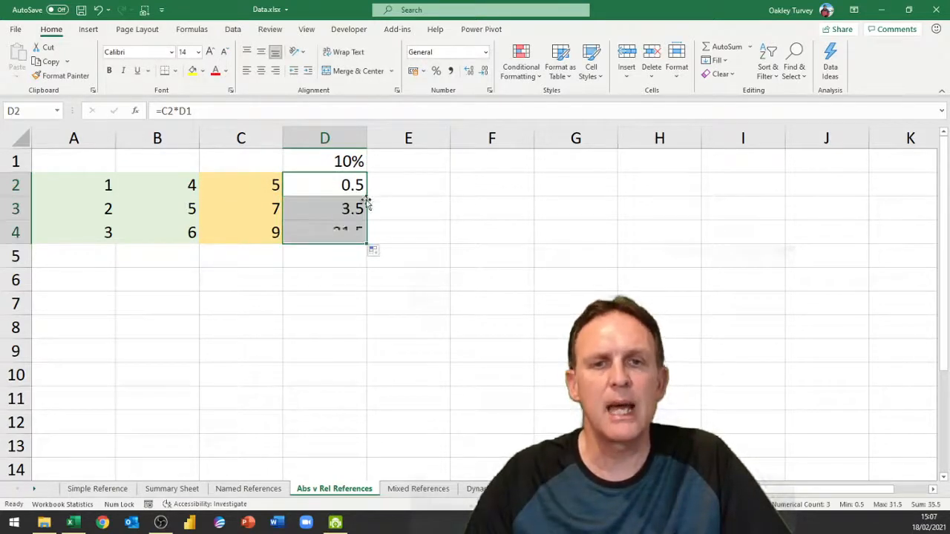
- Inspect how the references shifted in the copied formula in D4, and clear cells D2:D4
double_click(350, 232)
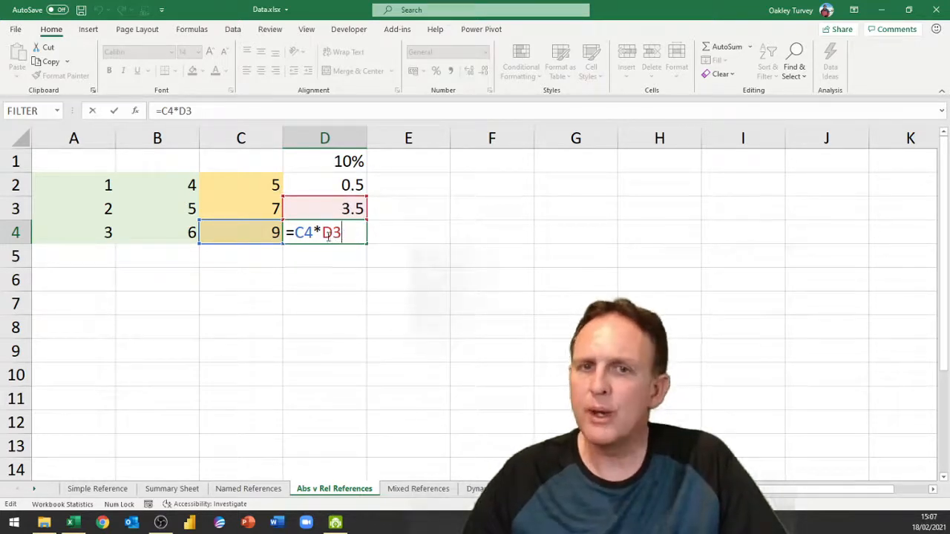
key(ctrl+Return)
drag(338, 185, 348, 230)
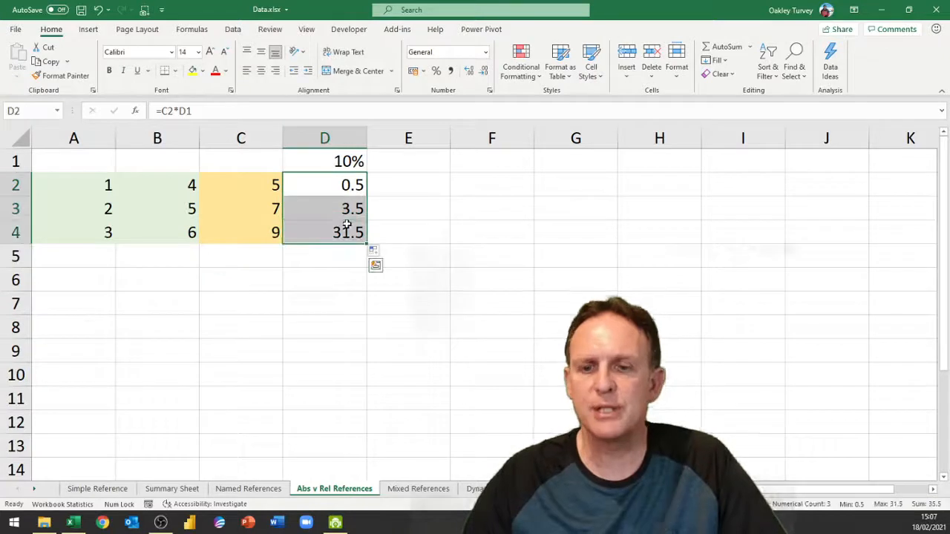
key(Delete)
click(338, 187)
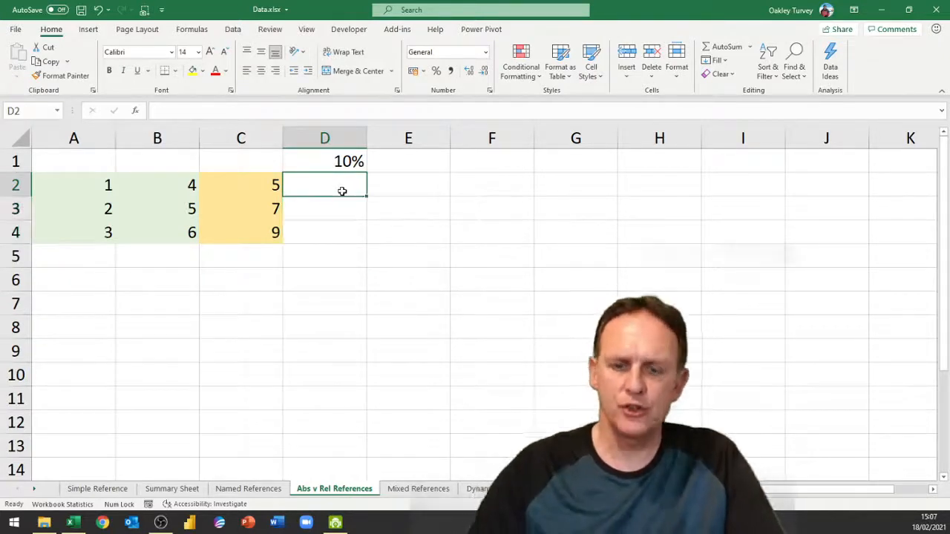
- Fill cells D2:D4 by entering =C2*$D$1 in D2 and copying it down, and check the copied formula in D4
text(=)
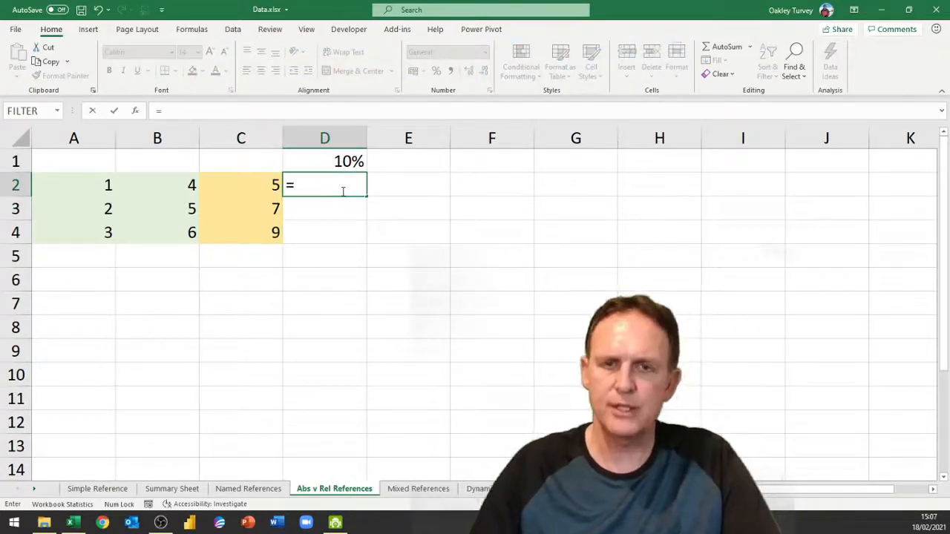
key(Left)
text(*)
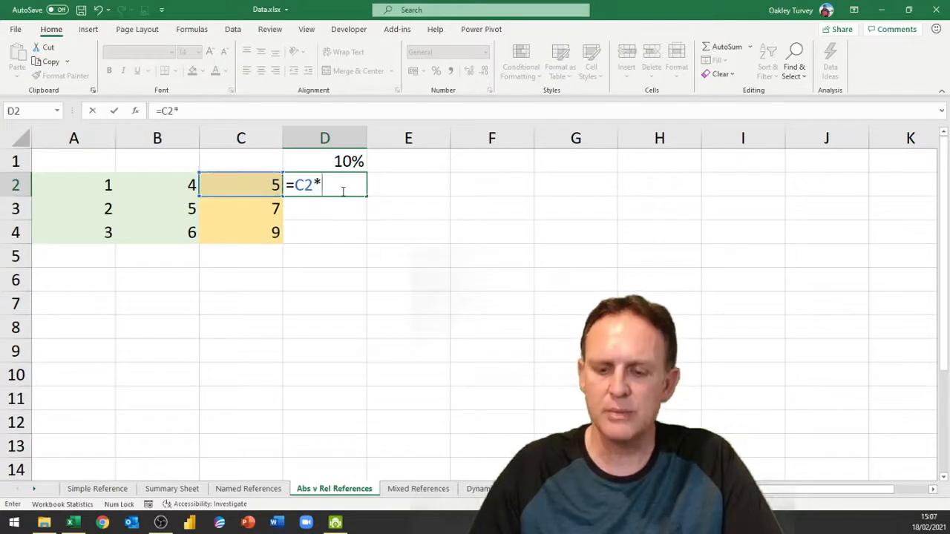
key(Up)
key(F4)
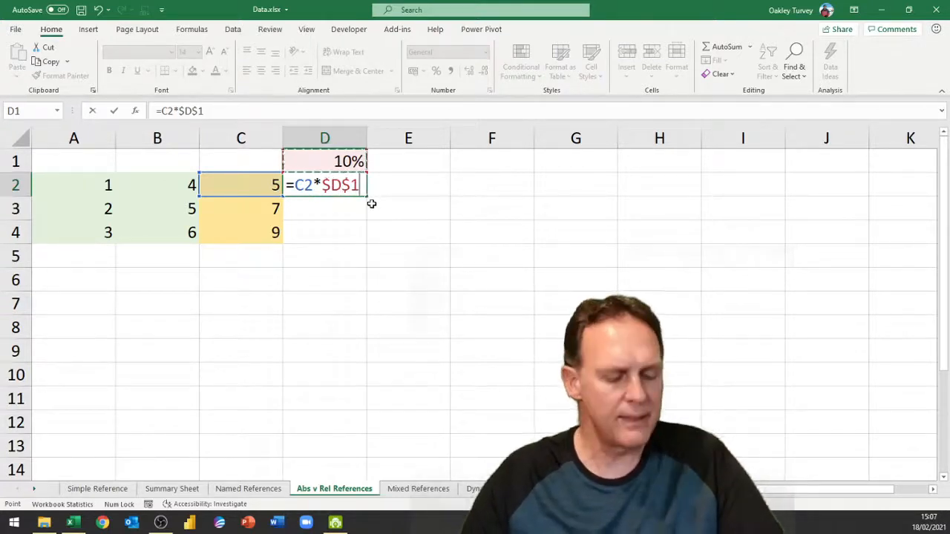
key(ctrl+Return)
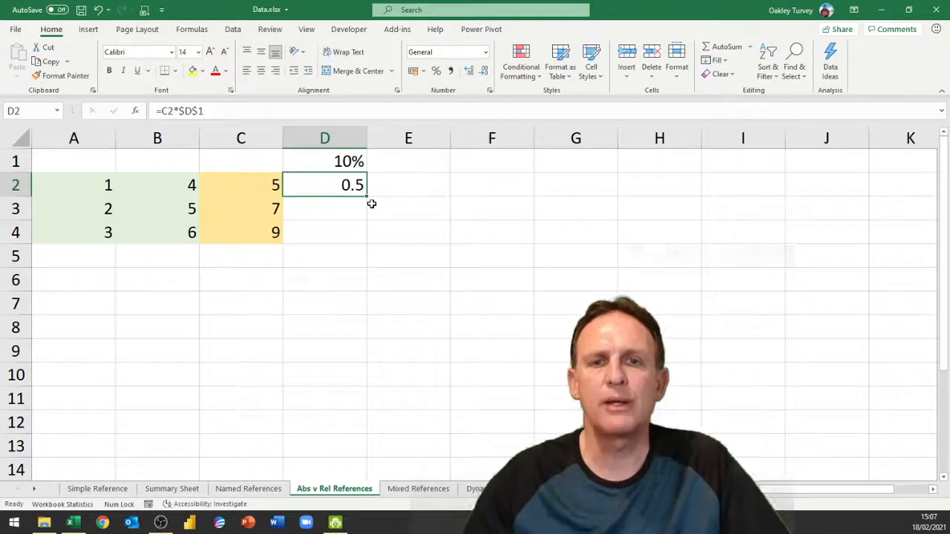
double_click(366, 196)
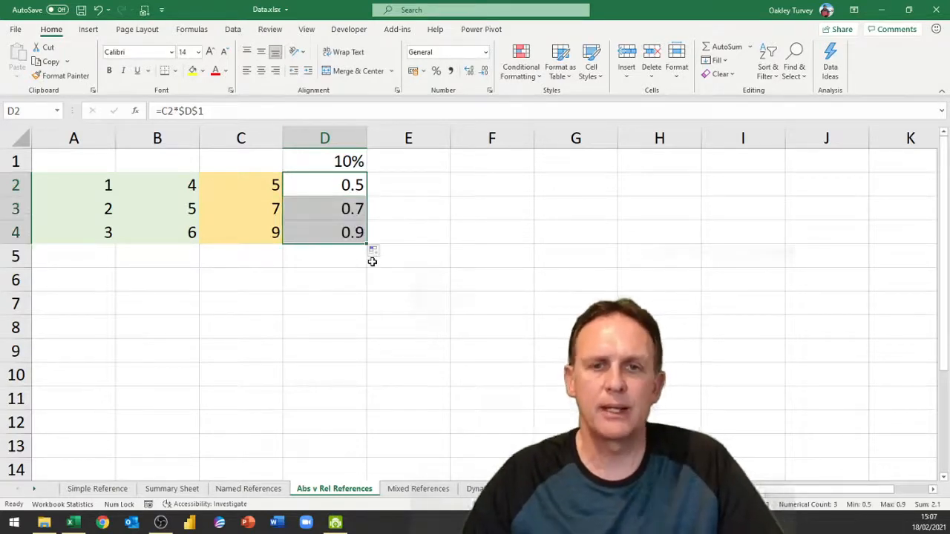
double_click(343, 235)
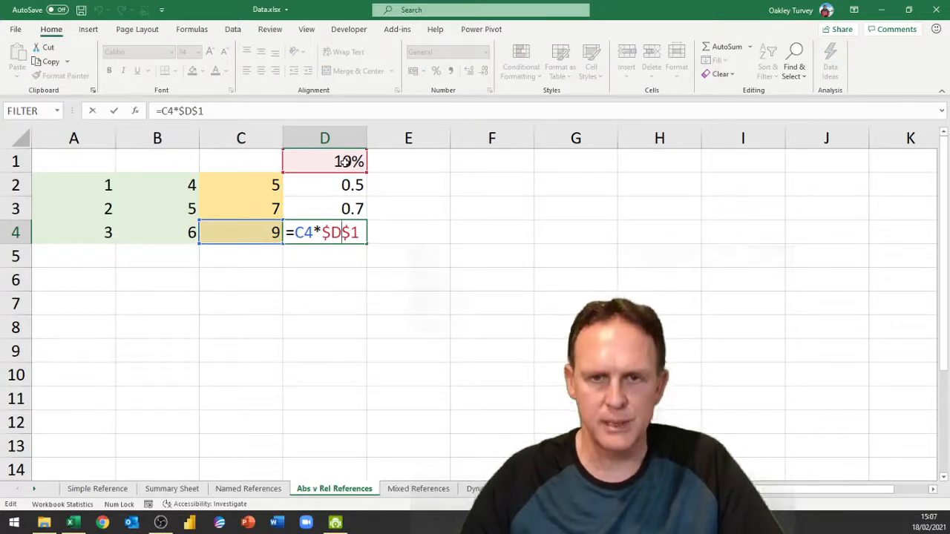
key(ctrl+Return)
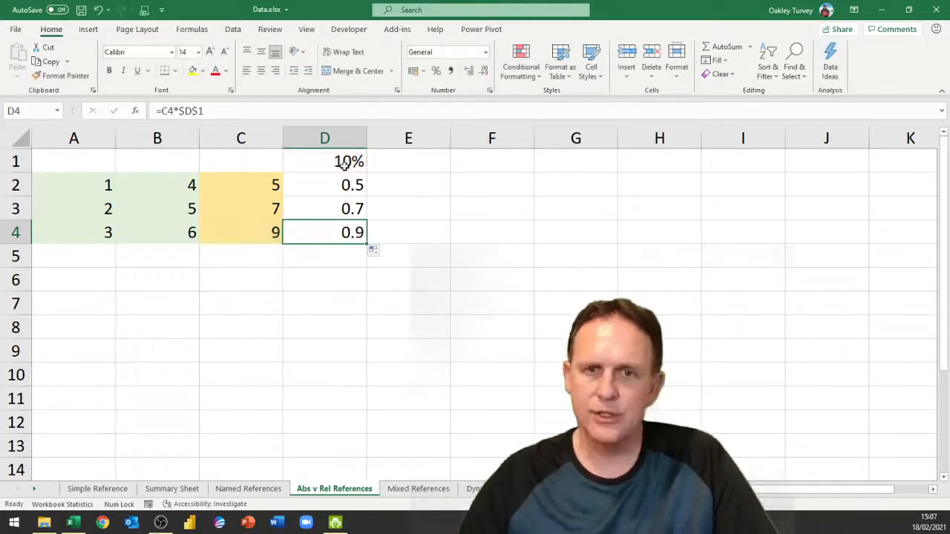
- Inspect the existing percentage formula in cell D2 of the Mixed References sheet
click(416, 488)
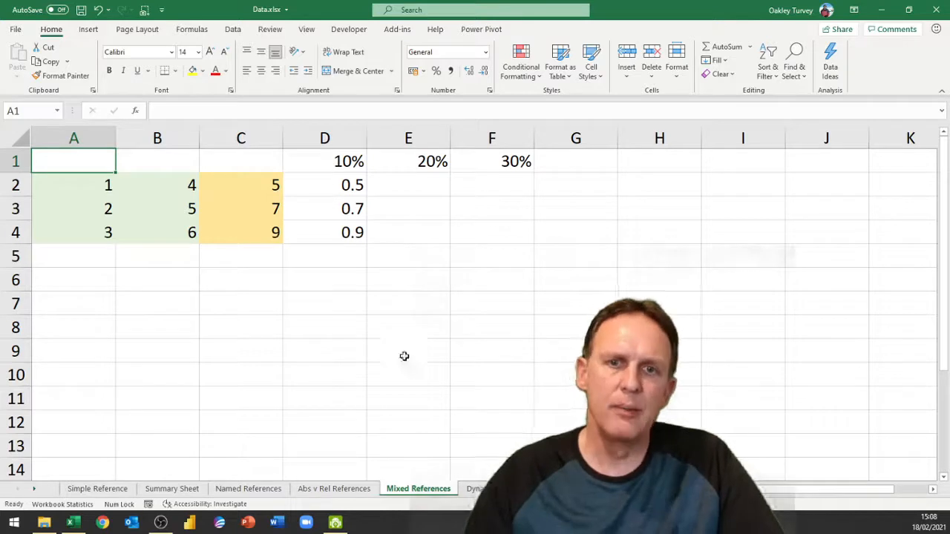
click(352, 185)
double_click(352, 185)
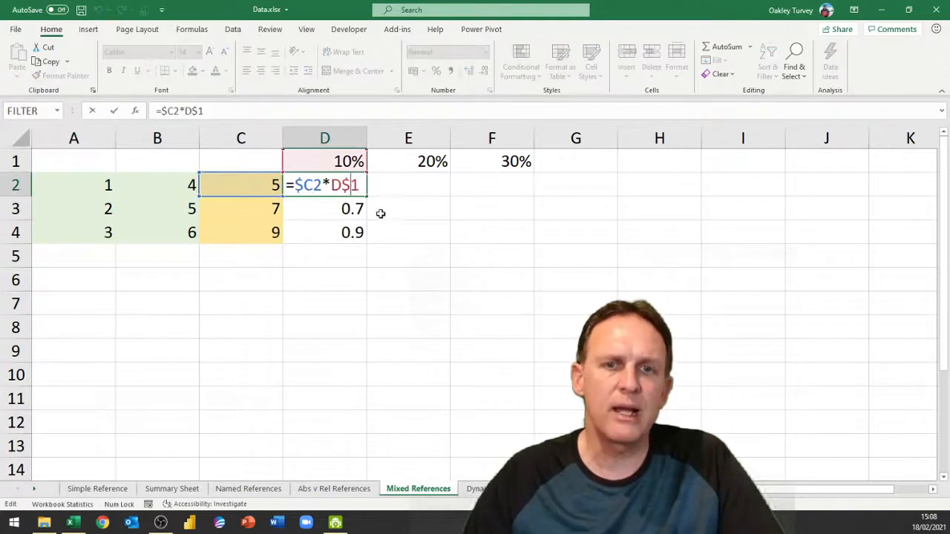
key(Escape)
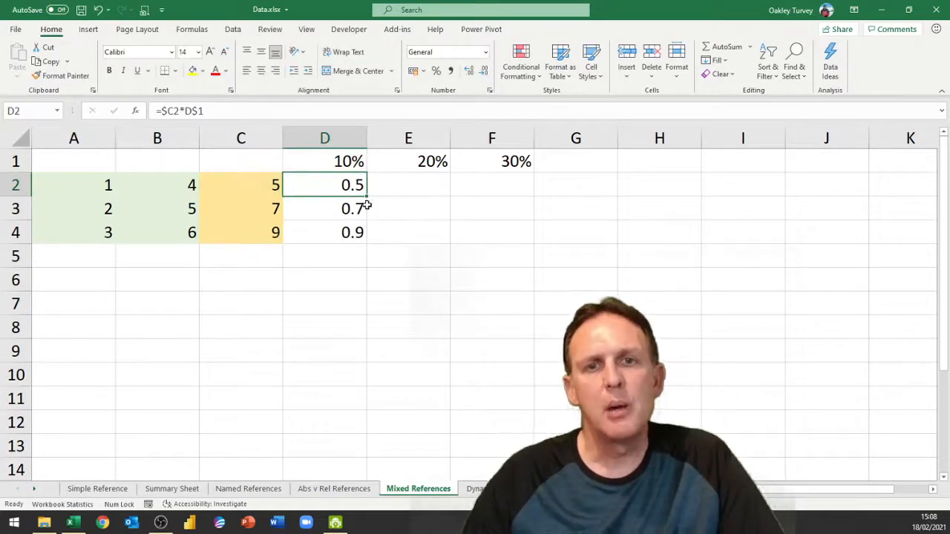
- Copy the D2 formula across to E2 to inspect its references, and clear cells D2:E4
drag(368, 195, 430, 190)
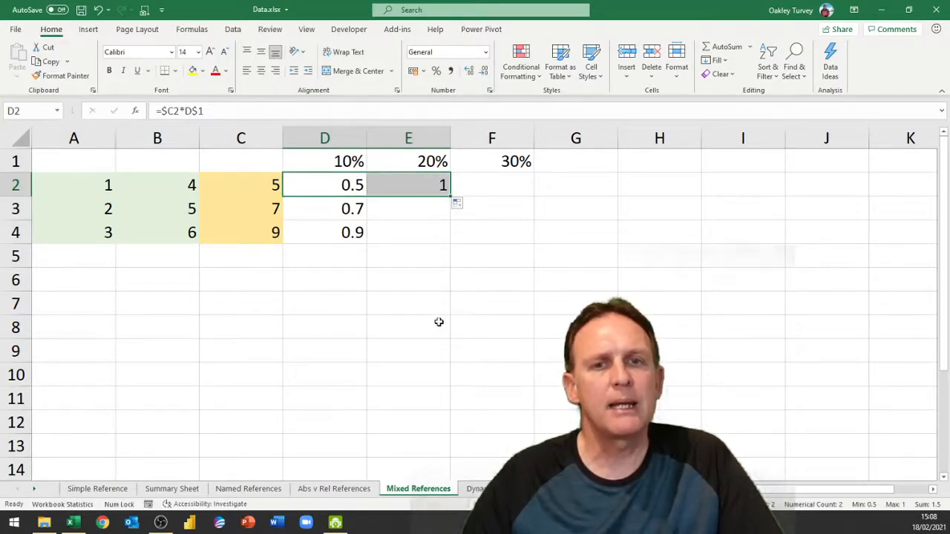
double_click(435, 187)
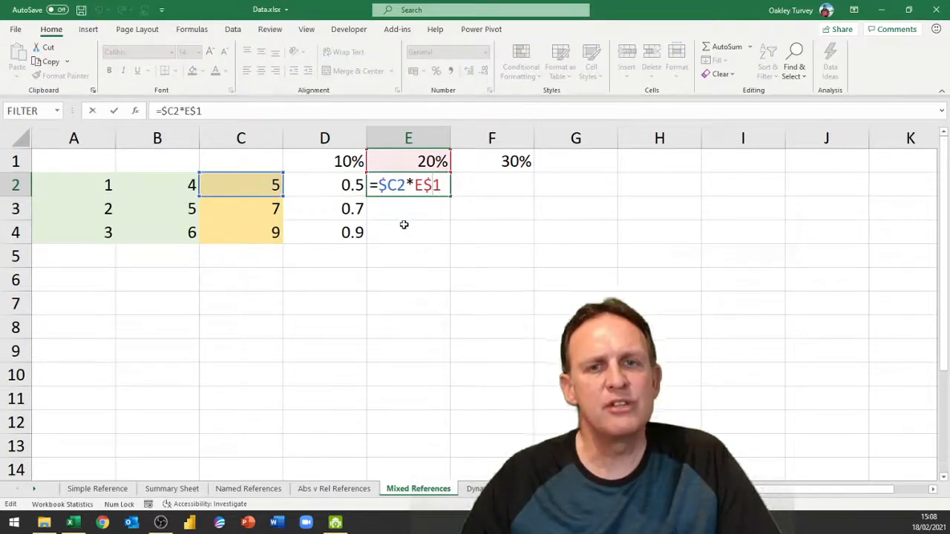
key(Escape)
drag(354, 186, 400, 241)
key(Delete)
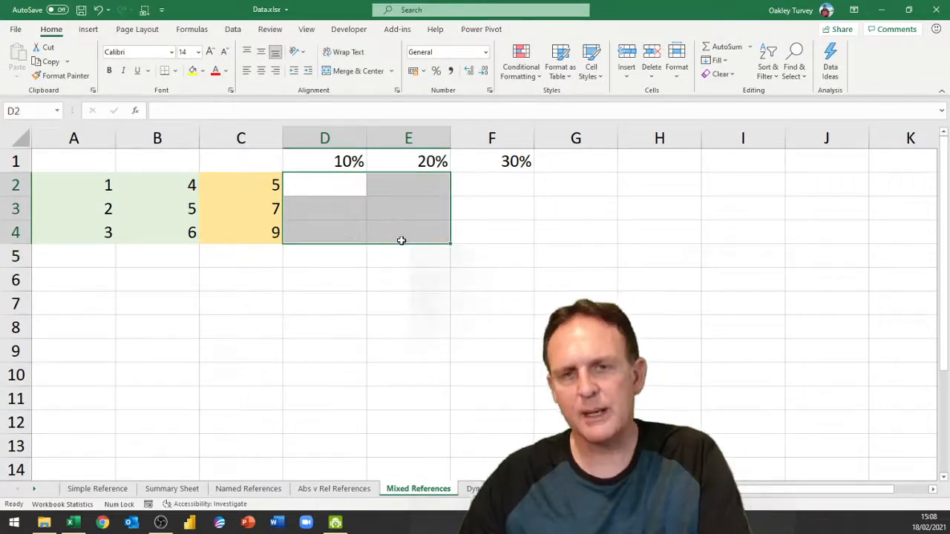
- Enter the formula =C2*$D$1 in cell D2 and copy it across to E2
click(344, 185)
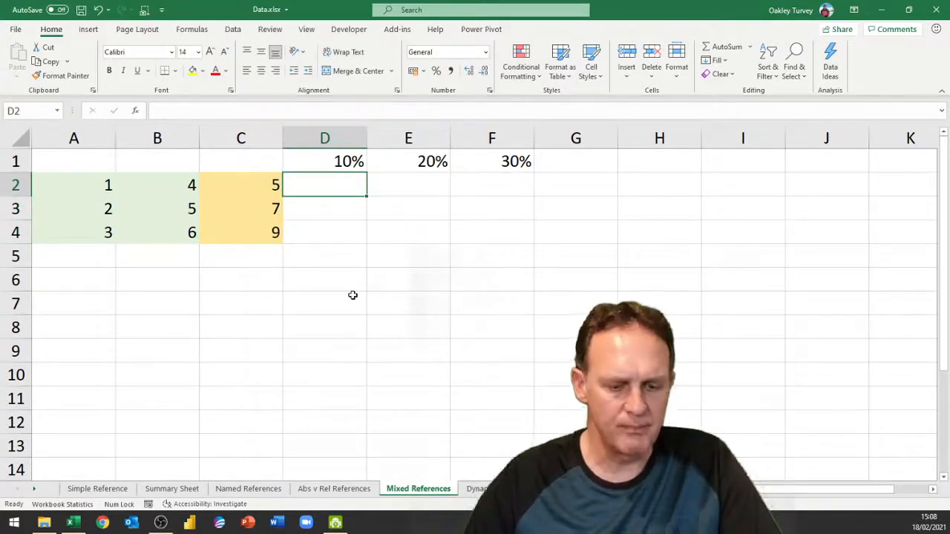
text(=)
key(Left)
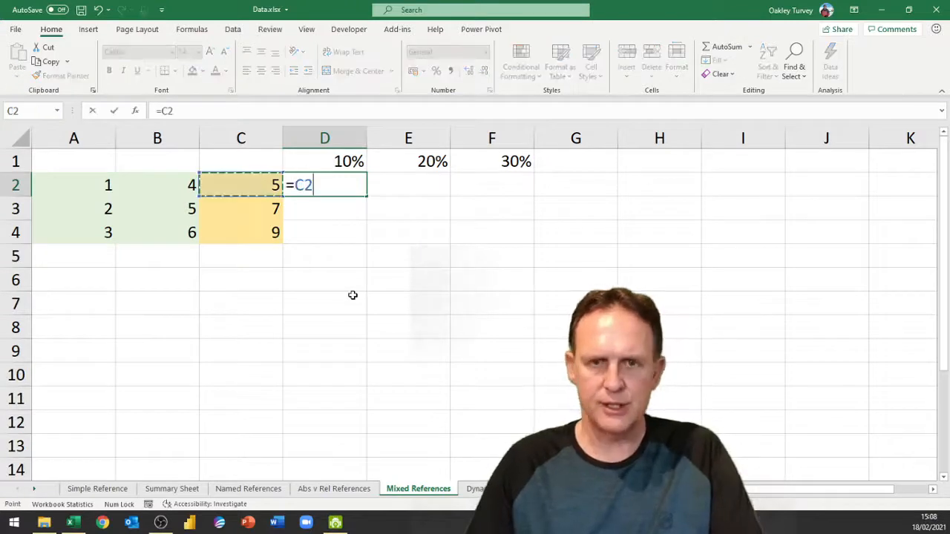
text(*)
key(Up)
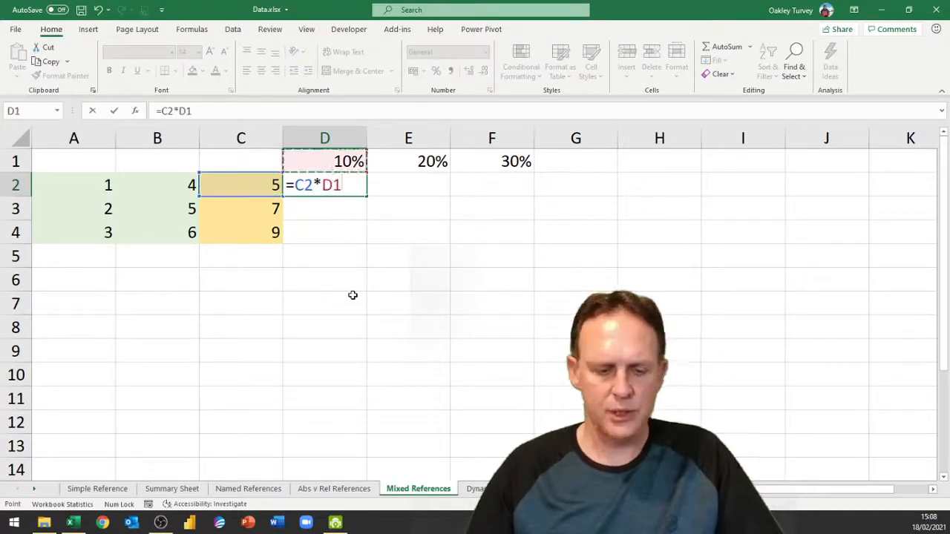
key(F4)
key(ctrl+Return)
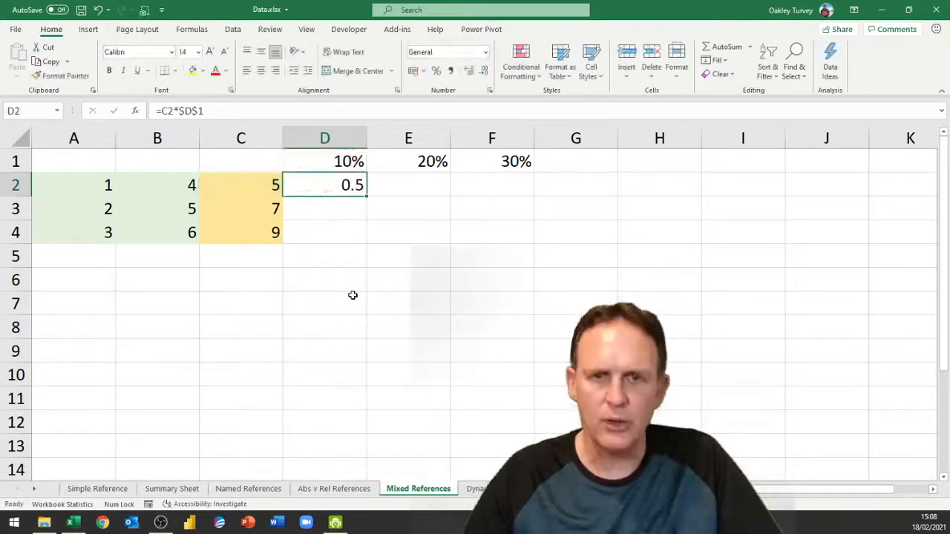
drag(367, 195, 422, 201)
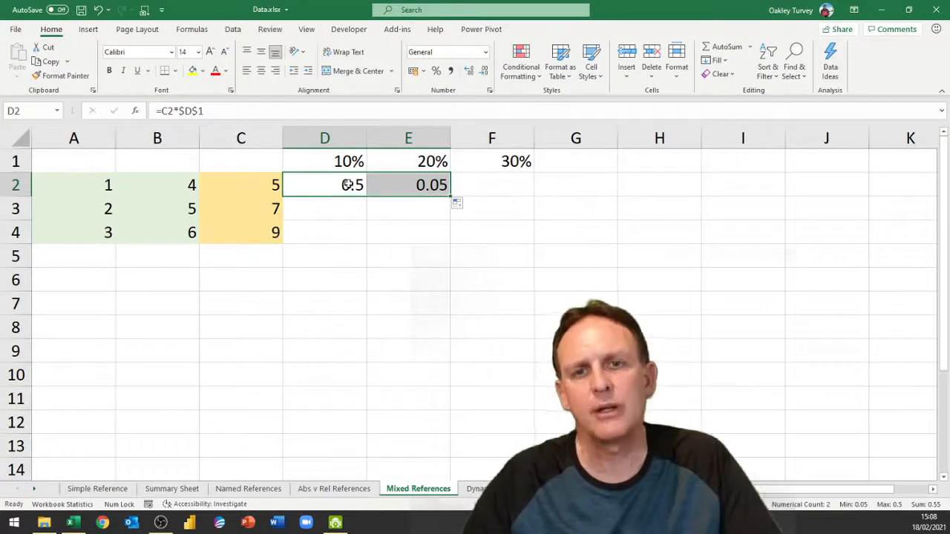
- Inspect the references of the copied formula in E2, and clear cells D2:E3
double_click(420, 185)
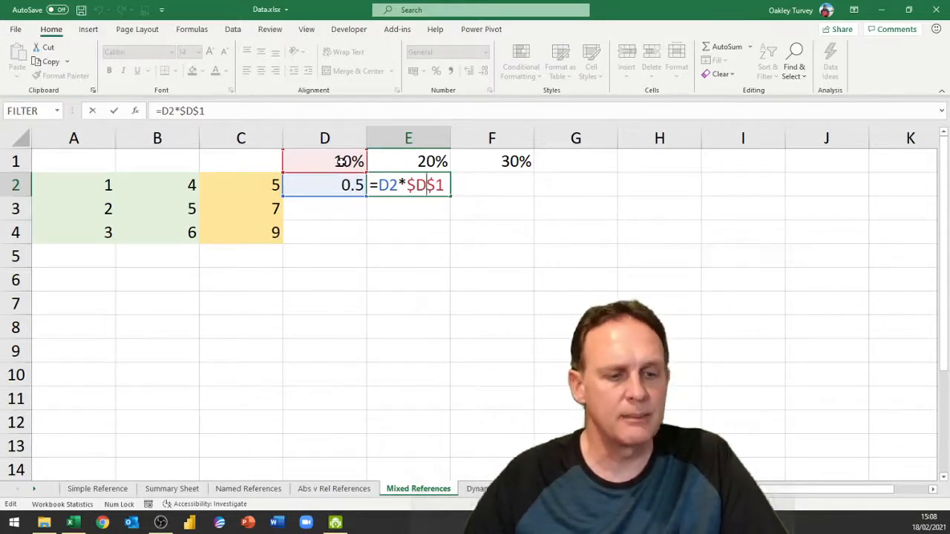
key(ctrl+Return)
drag(349, 185, 377, 211)
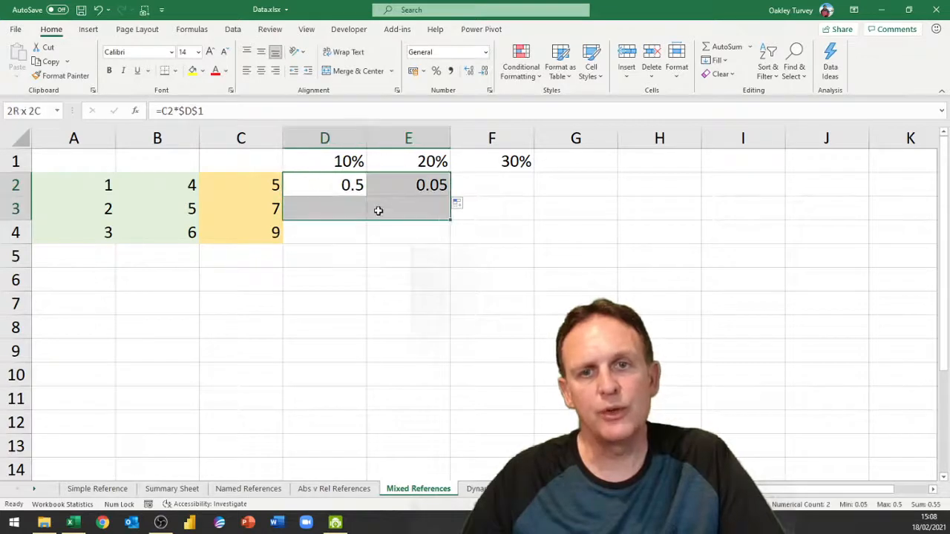
key(Delete)
- Build =$C2*D$1 in cell D2 by cycling the reference types of C2 and D1, and discard the entry
click(339, 192)
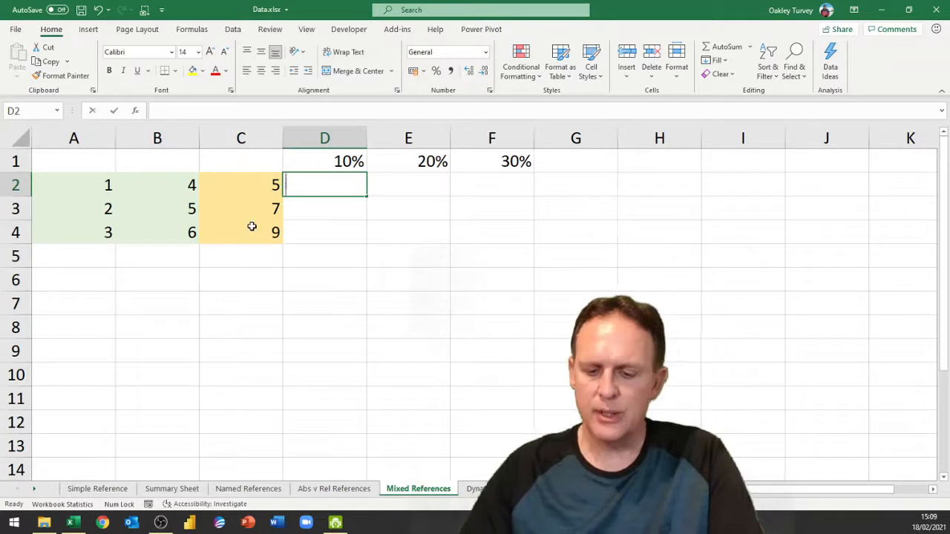
text(=)
key(Left)
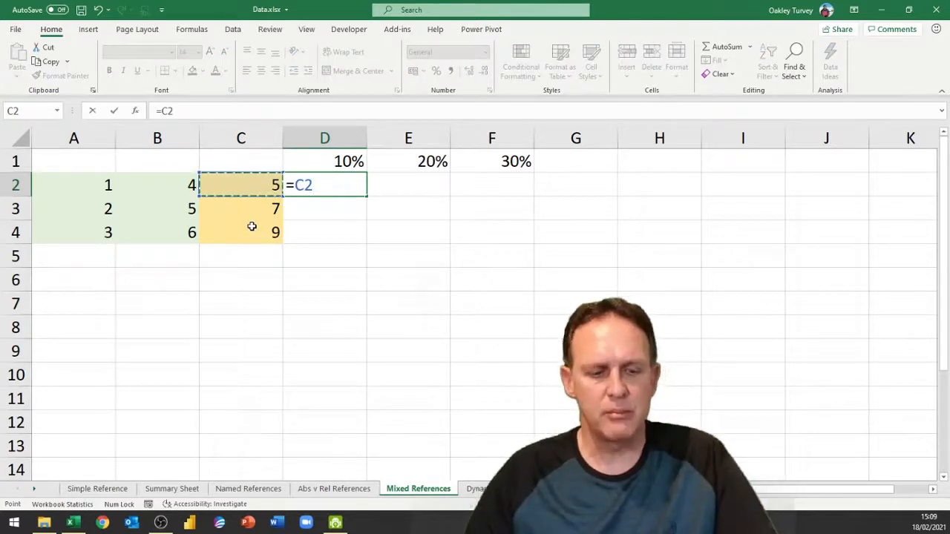
key(F4)
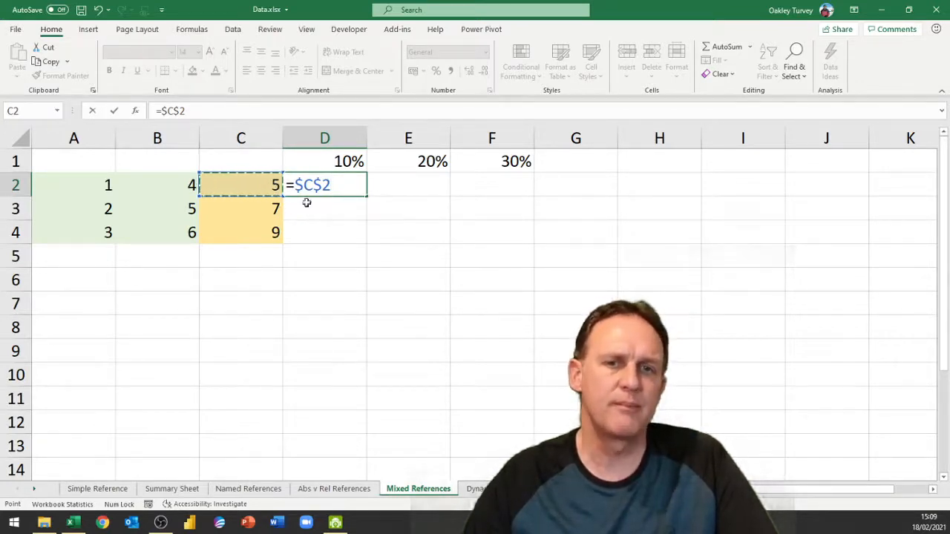
key(F4)
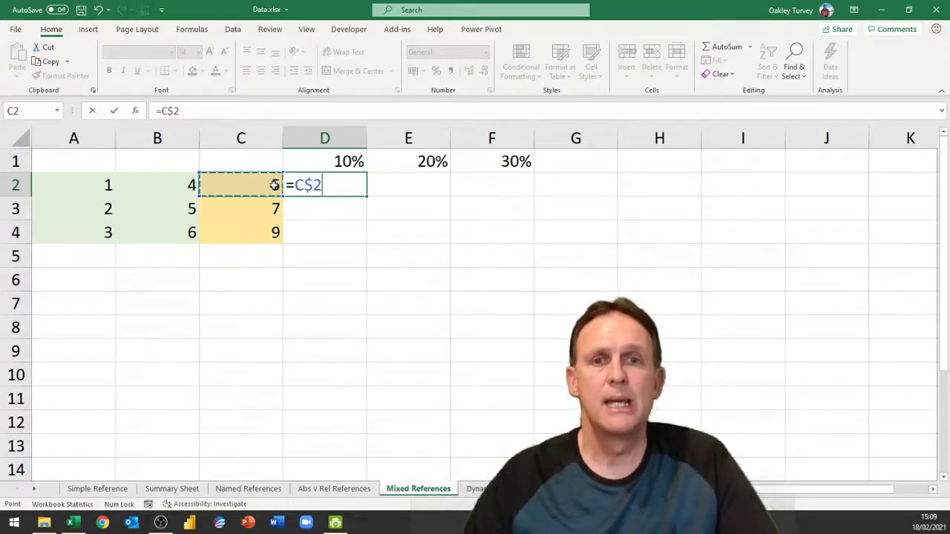
key(F4)
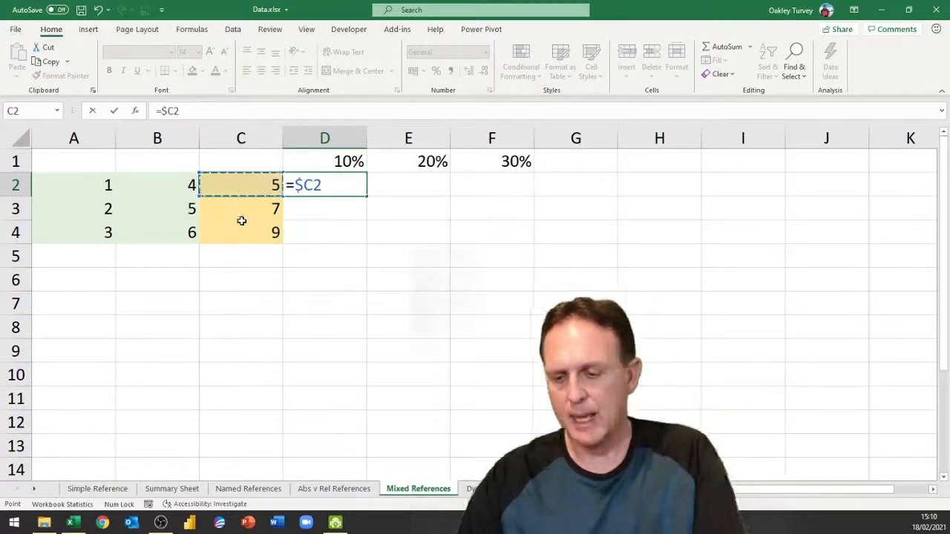
text(*)
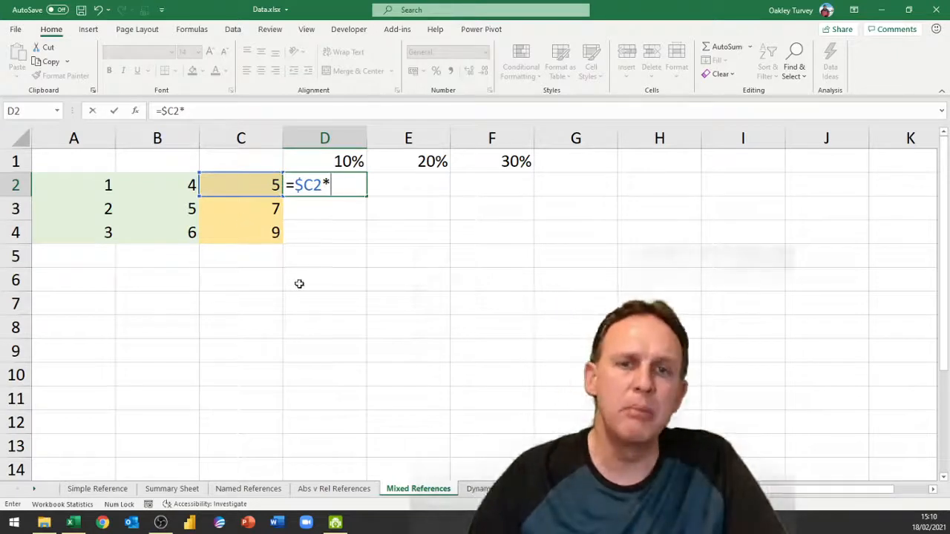
click(330, 161)
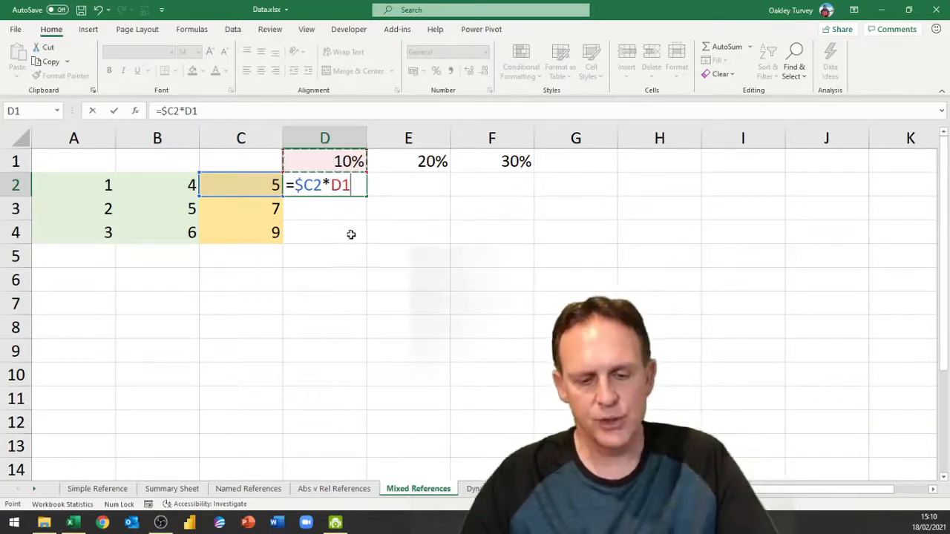
key(F4)
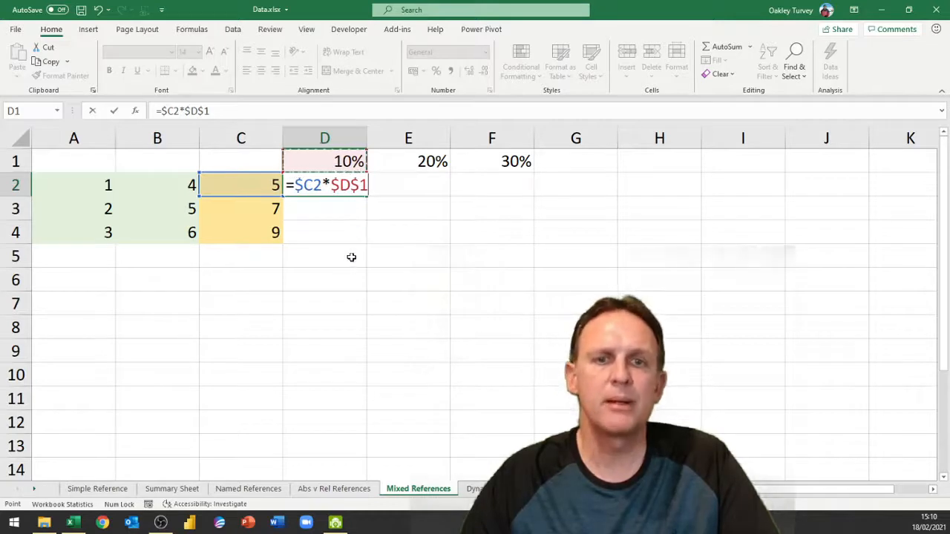
key(F4)
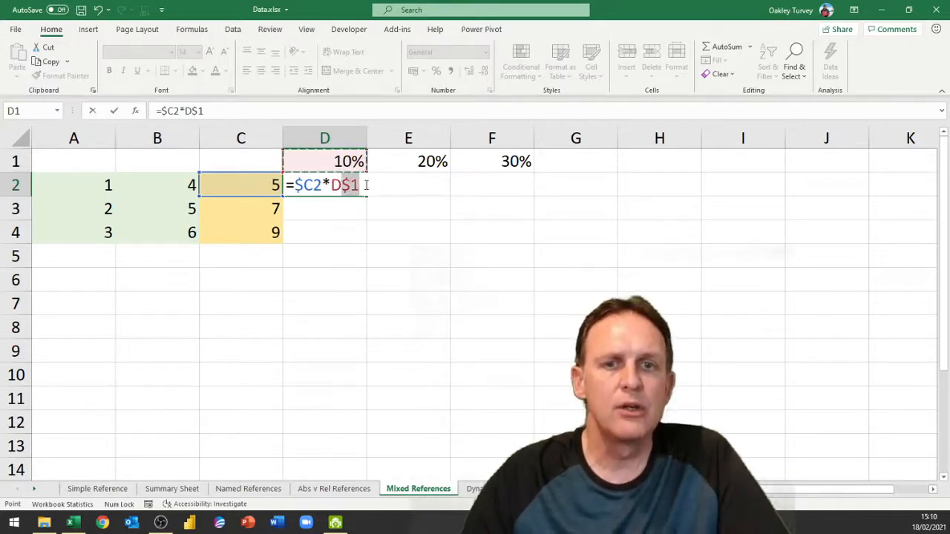
drag(365, 185, 366, 186)
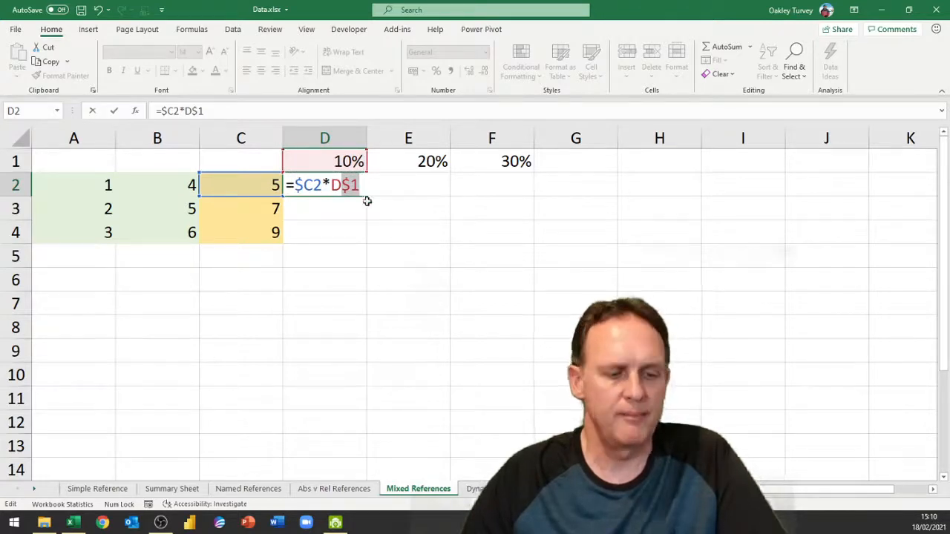
key(Escape)
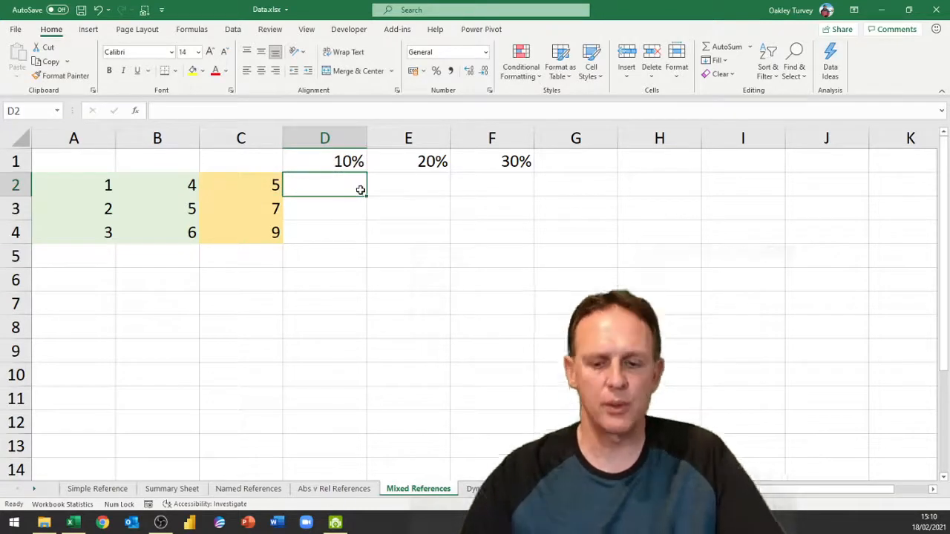
- Enter the formula =$C2*D$1 in cell D2 and fill it across to F2 and down to row 4
text(=)
key(Left)
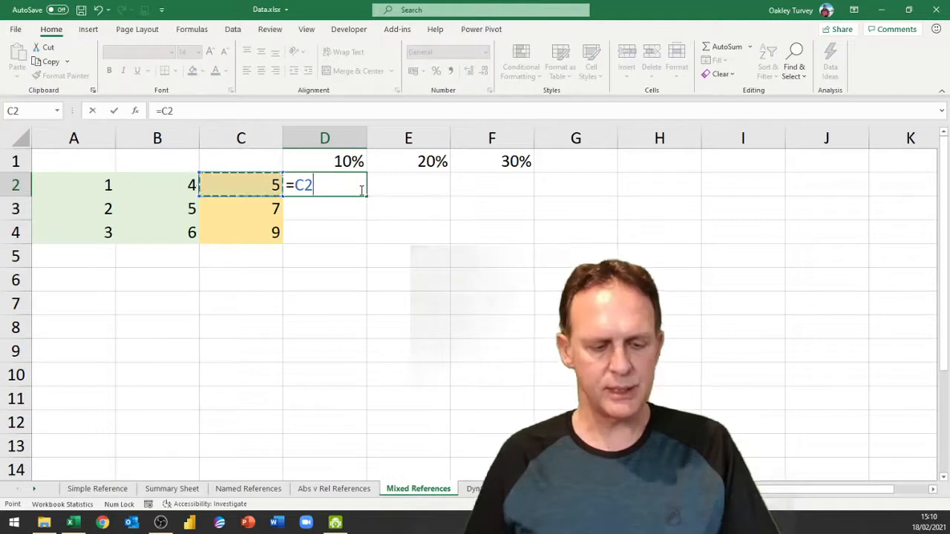
key(F4)
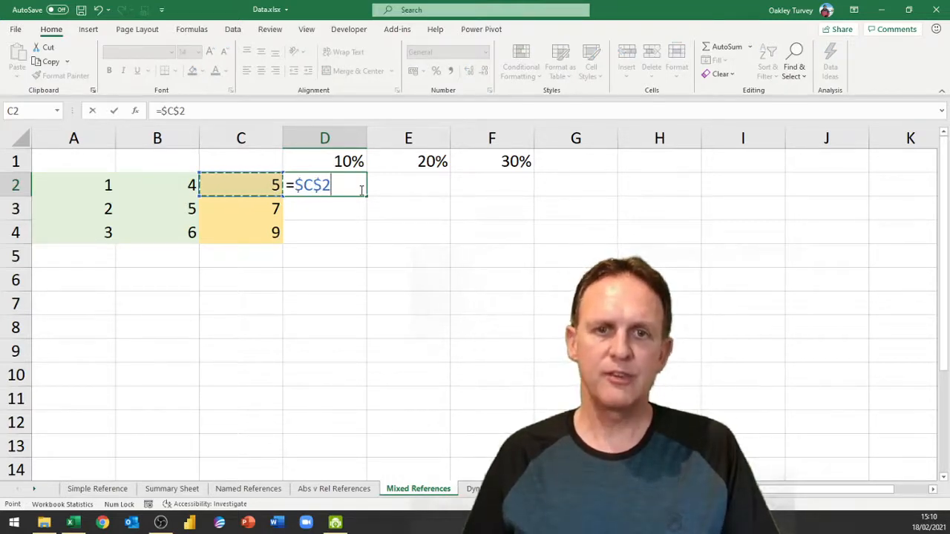
key(F4)
key(F4)
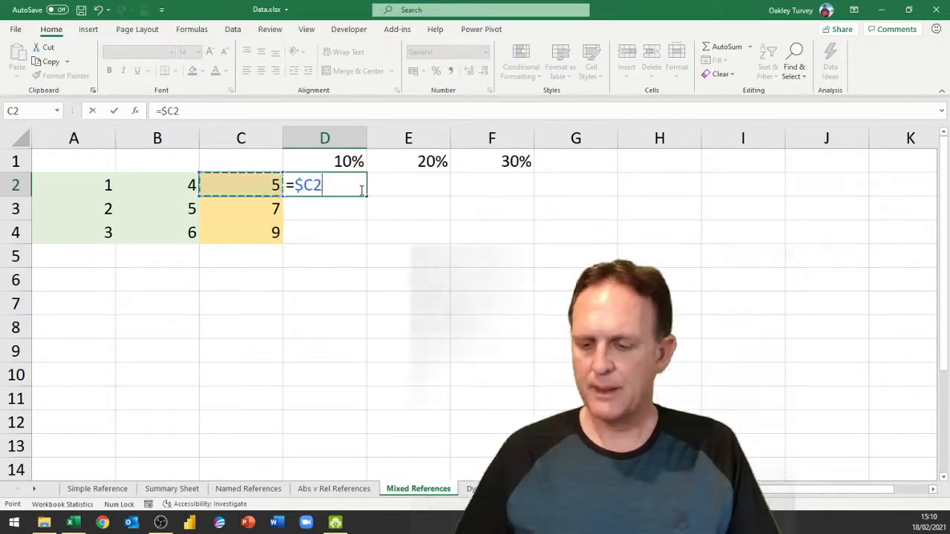
text(*)
key(Up)
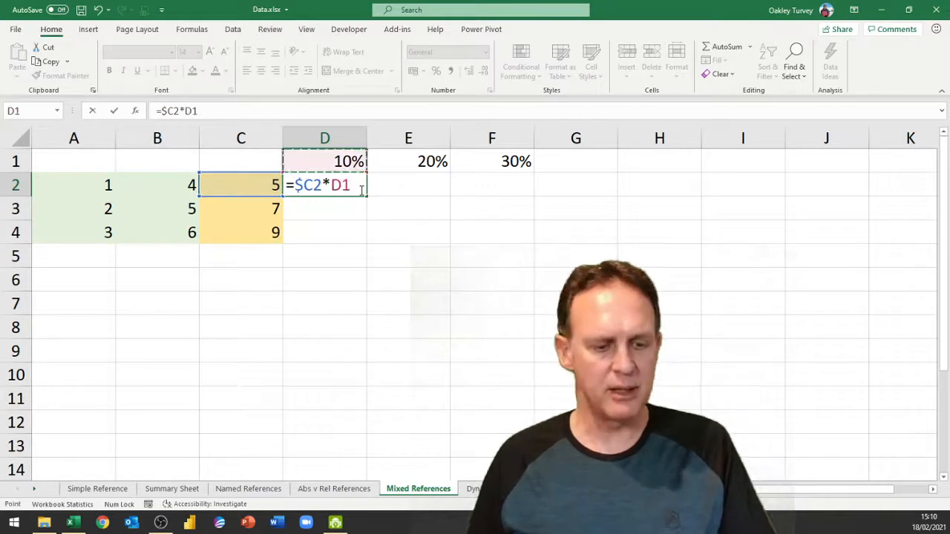
key(F4)
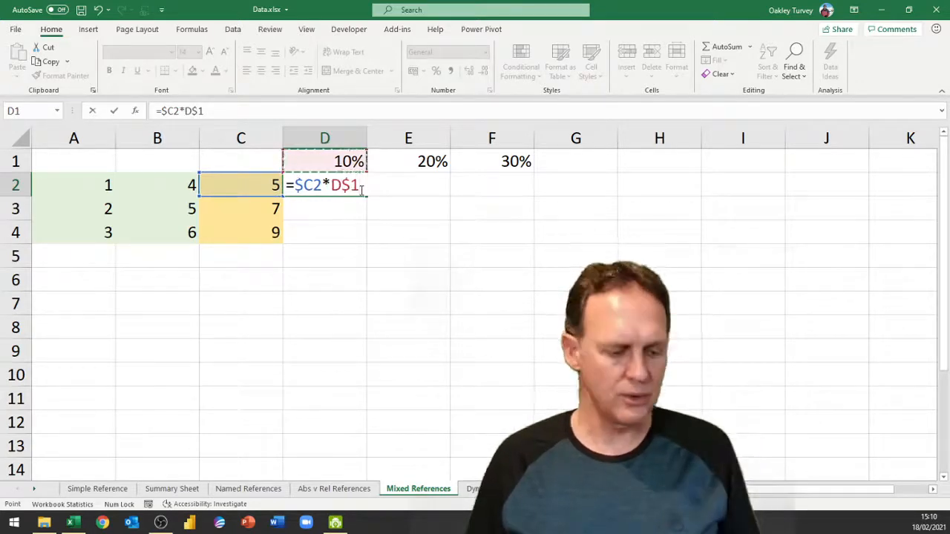
key(ctrl+Return)
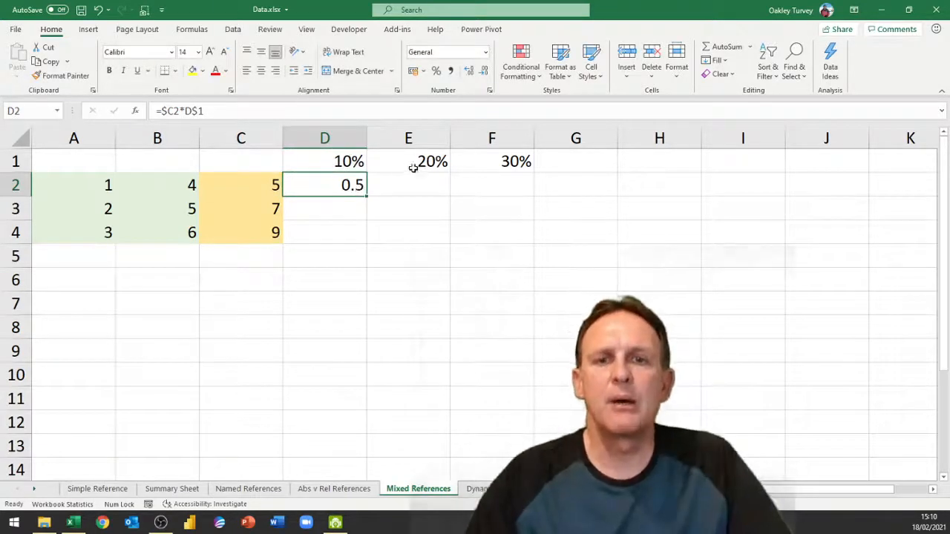
drag(367, 195, 531, 195)
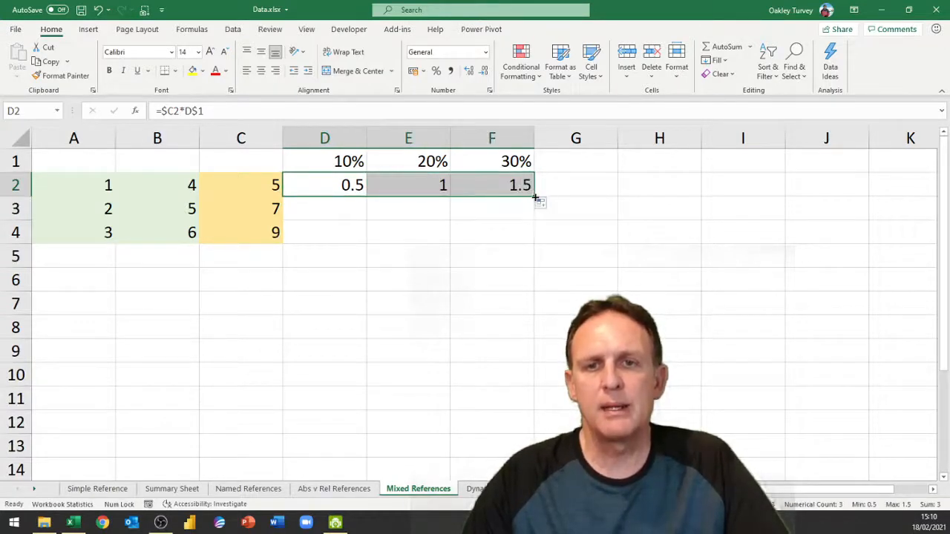
double_click(534, 197)
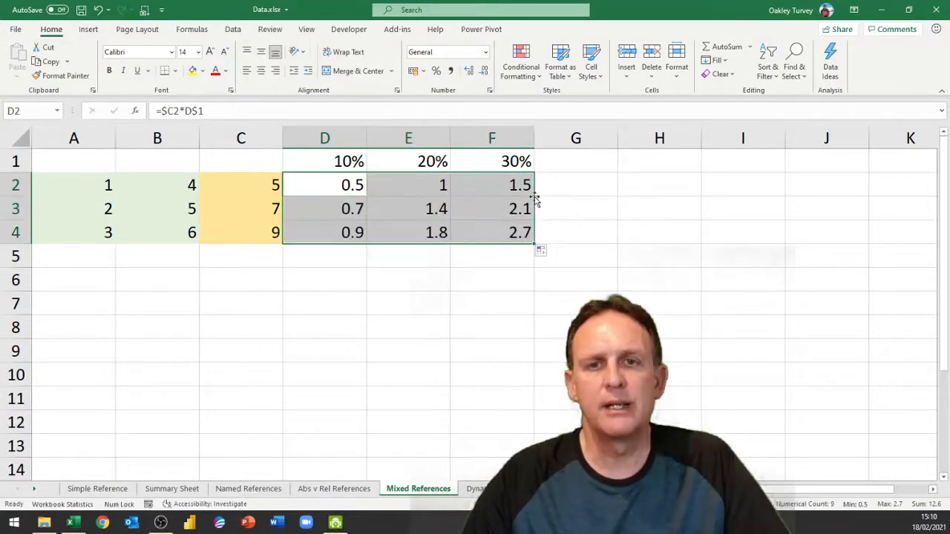
- Inspect the mixed references in the formulas of cells F4, E3 and D2 without changing them
double_click(513, 231)
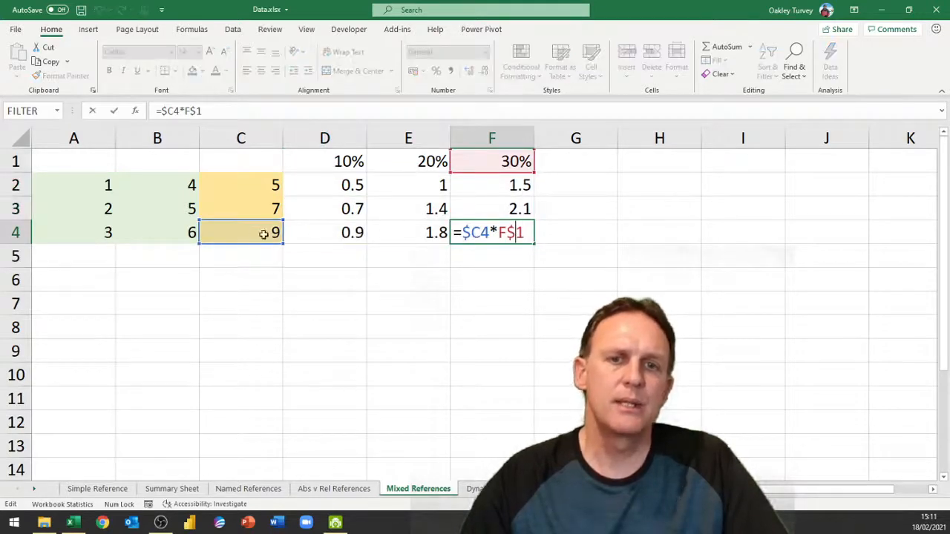
double_click(427, 209)
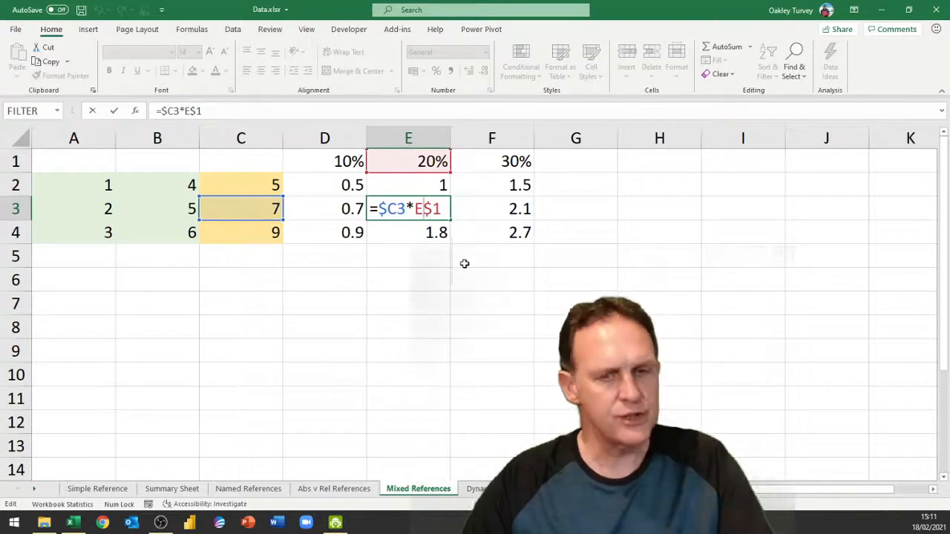
key(Escape)
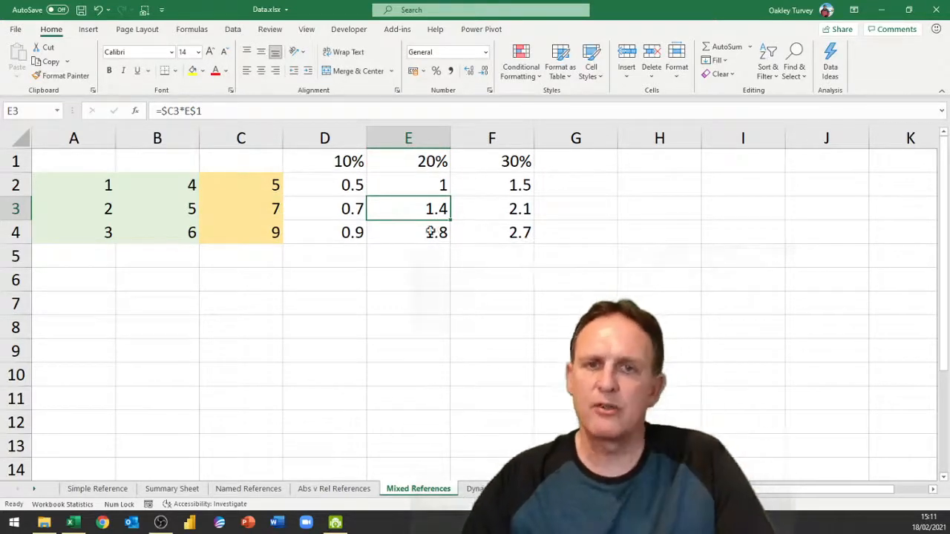
click(334, 187)
key(F2)
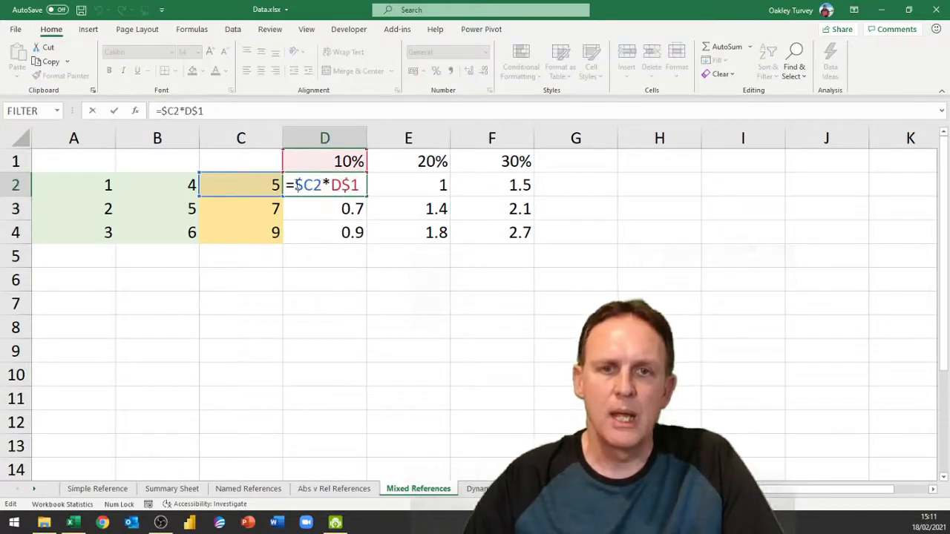
drag(295, 185, 320, 187)
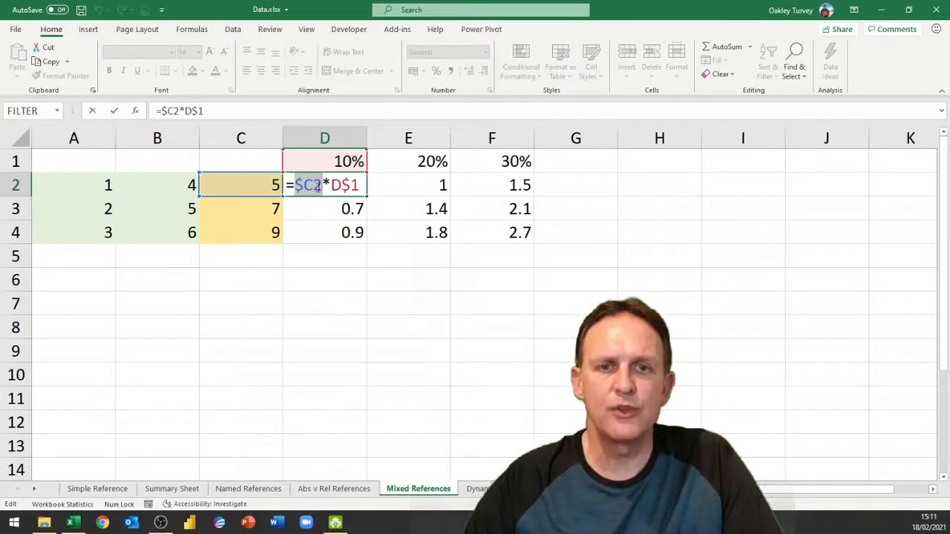
key(Escape)
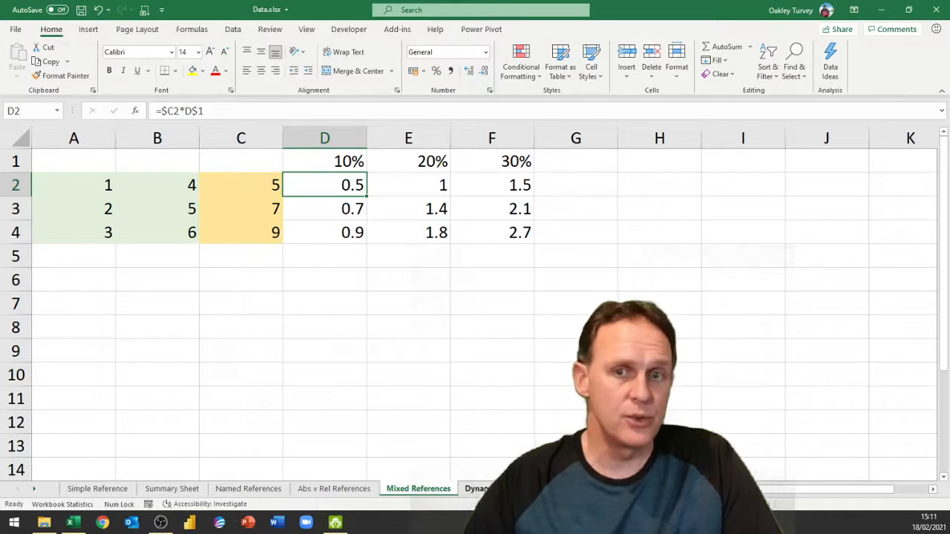
- Open the Dynamic References sheet and examine which Numbers cells each Running Total row has to add up
click(484, 489)
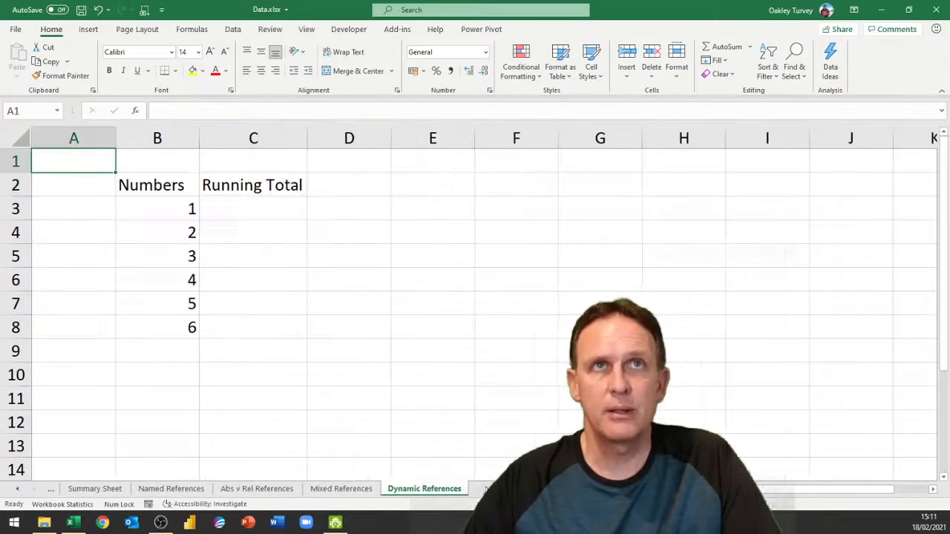
click(265, 210)
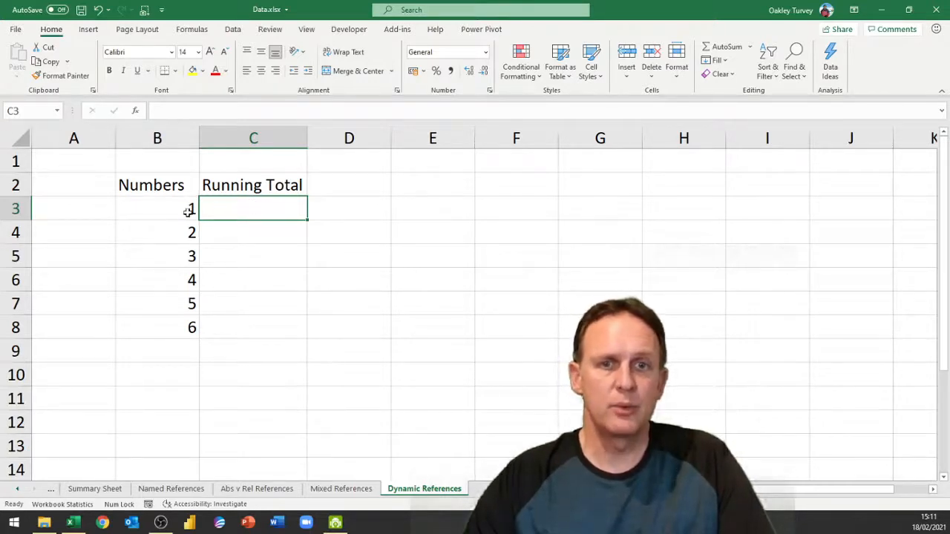
click(256, 235)
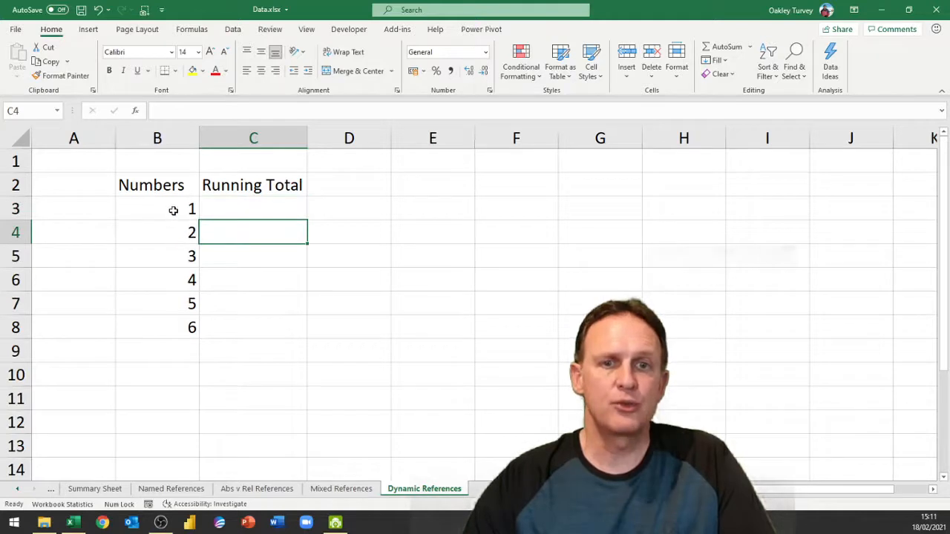
click(247, 256)
click(184, 257)
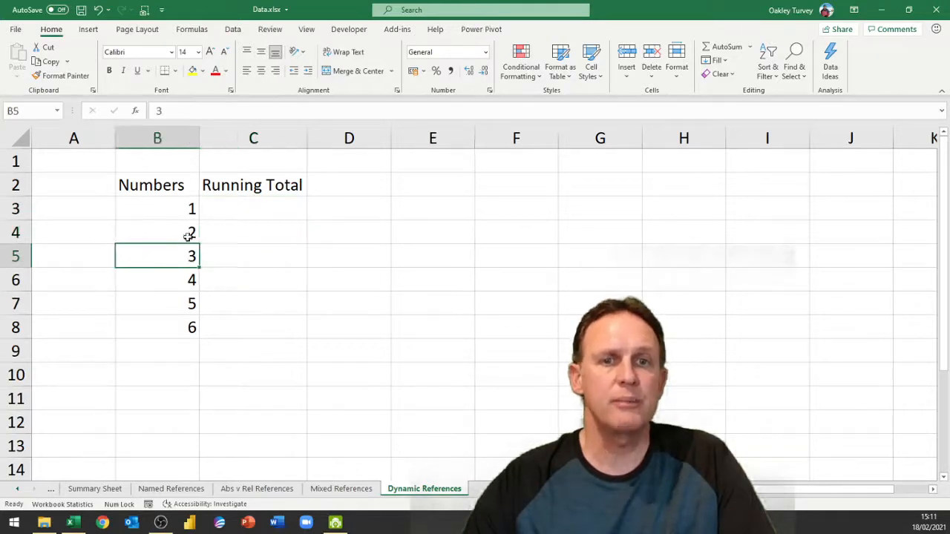
drag(168, 213, 181, 247)
click(246, 255)
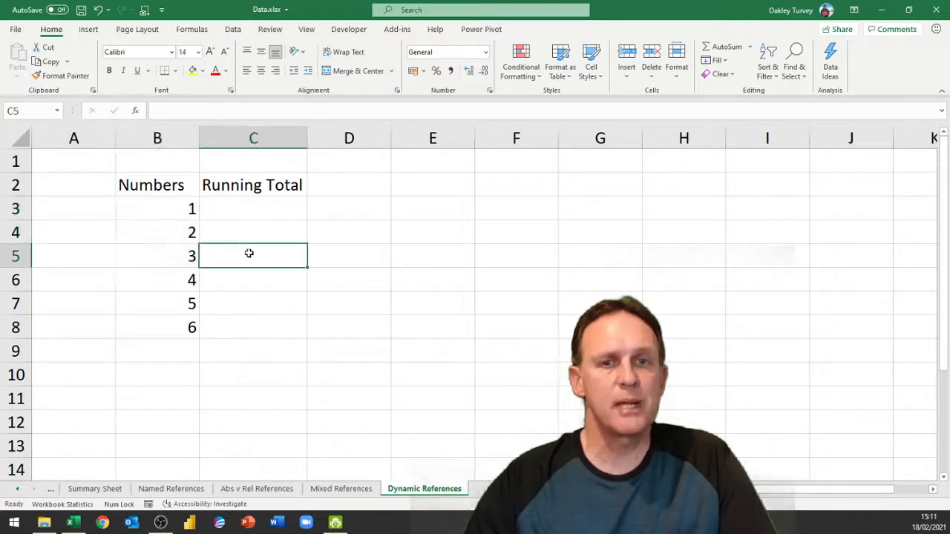
- Enter the running total formula =SUM($B$3:B3) in cell C3, making only the range's first reference absolute
click(255, 208)
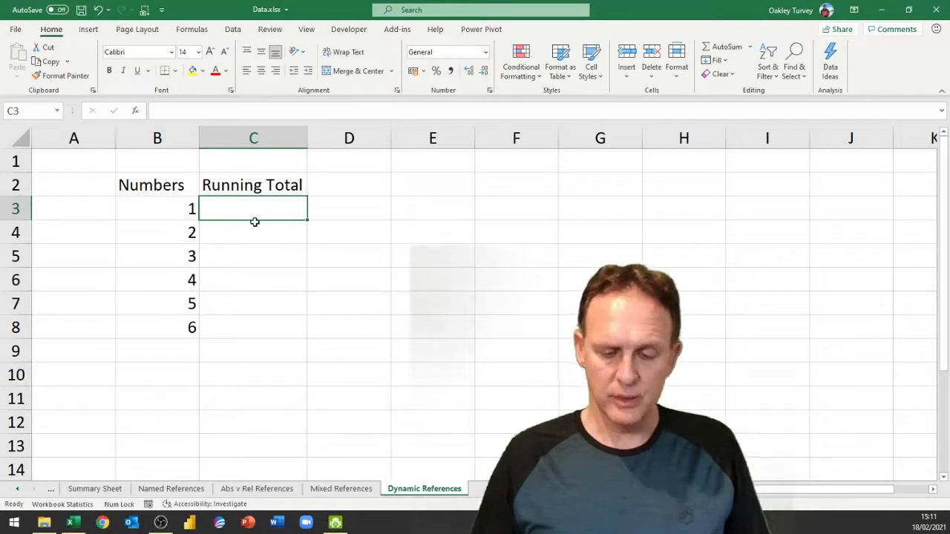
text(=sum)
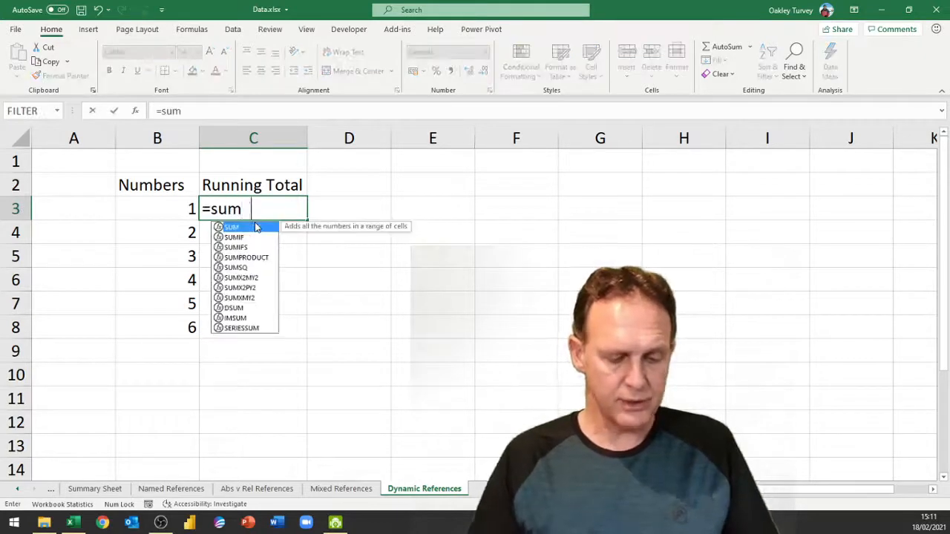
key(Tab)
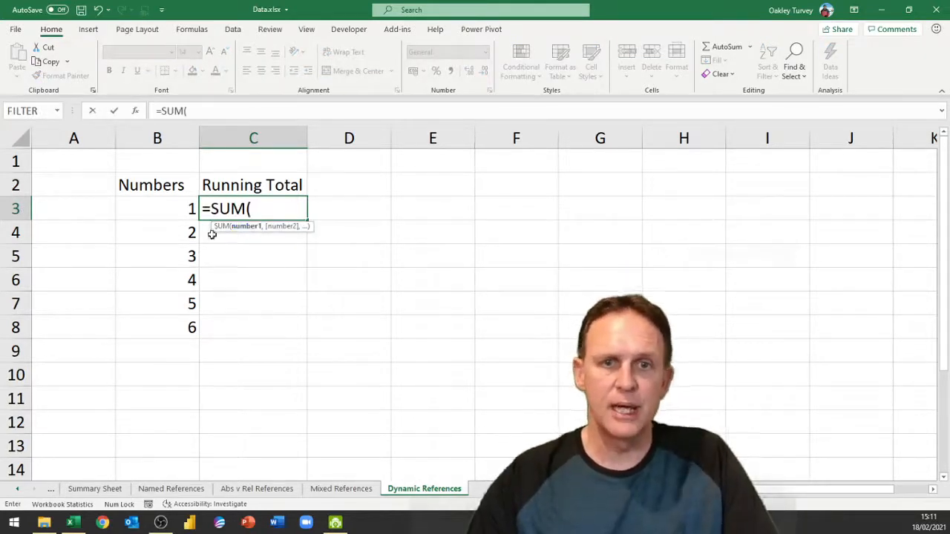
click(181, 216)
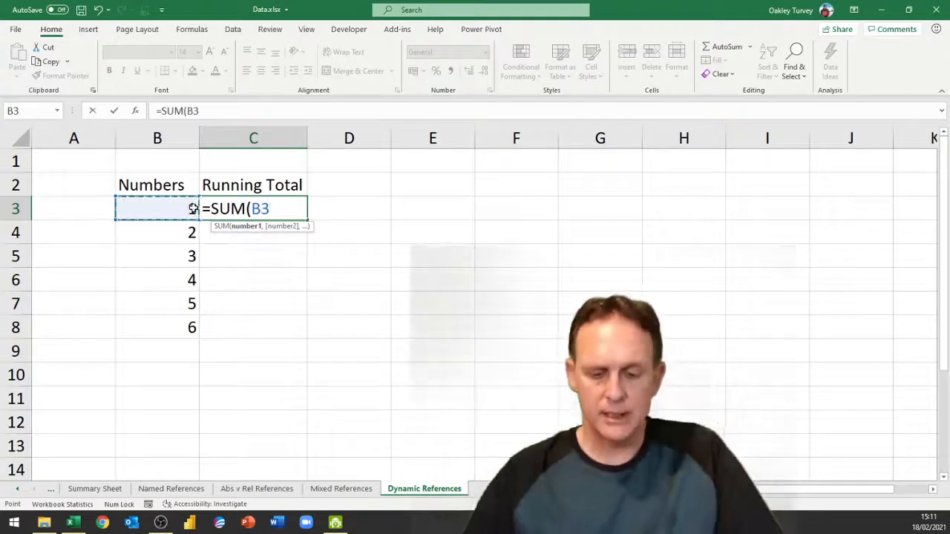
key(F8)
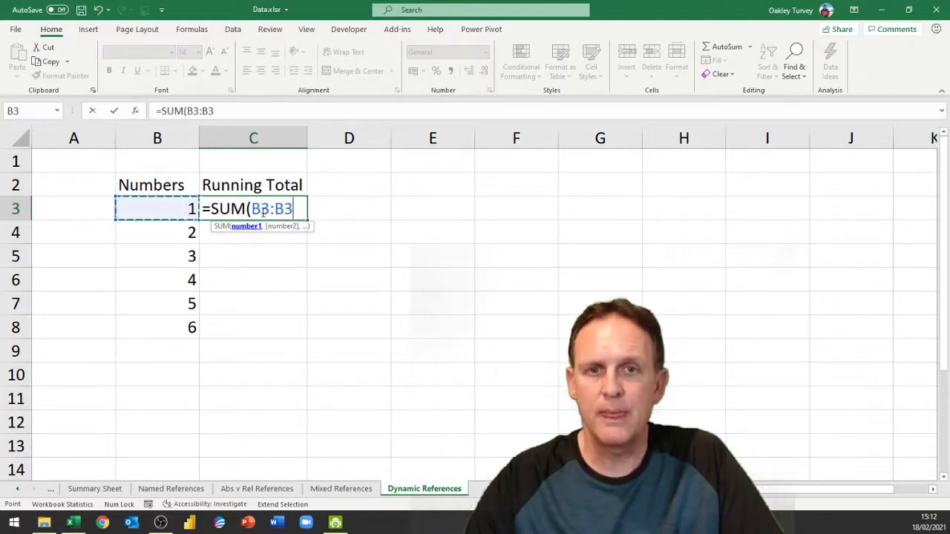
mouse_move(259, 208)
mouse_down()
mouse_move(292, 209)
mouse_move(261, 208)
mouse_up()
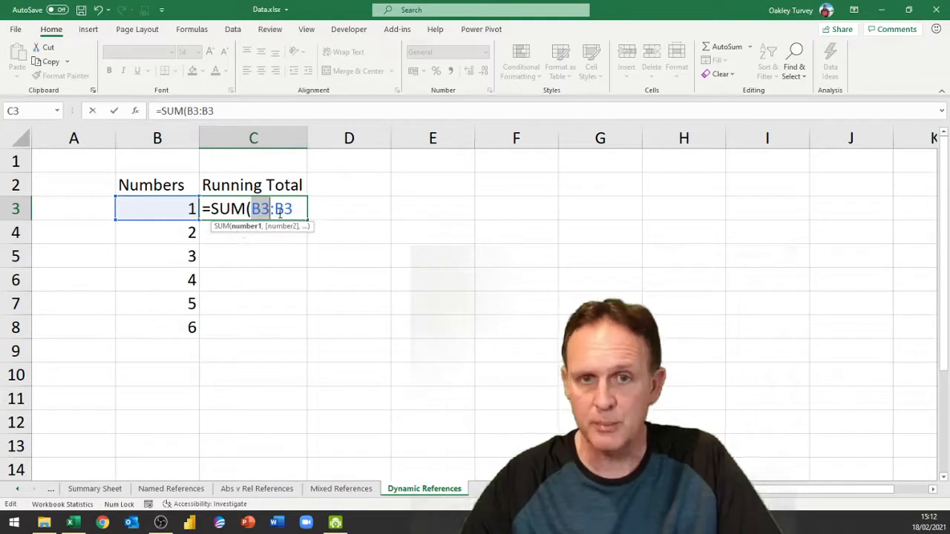
key(F4)
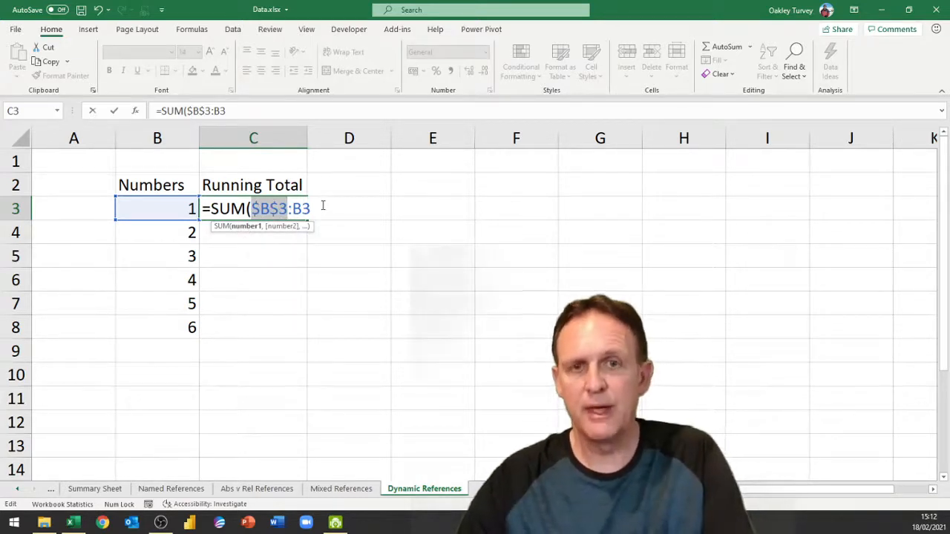
key(Return)
- Check the range of the running total formula in C3 and fill it down to C8
double_click(281, 207)
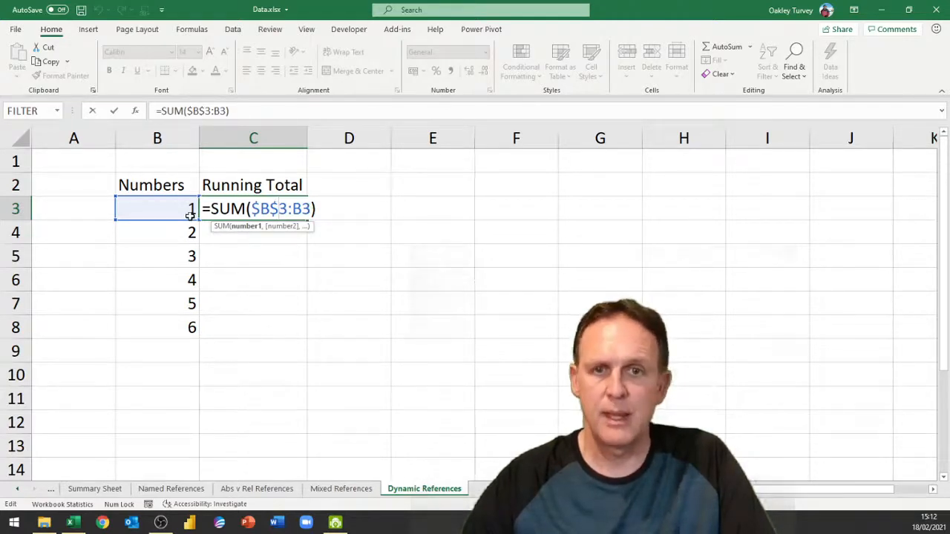
key(ctrl+Return)
double_click(306, 221)
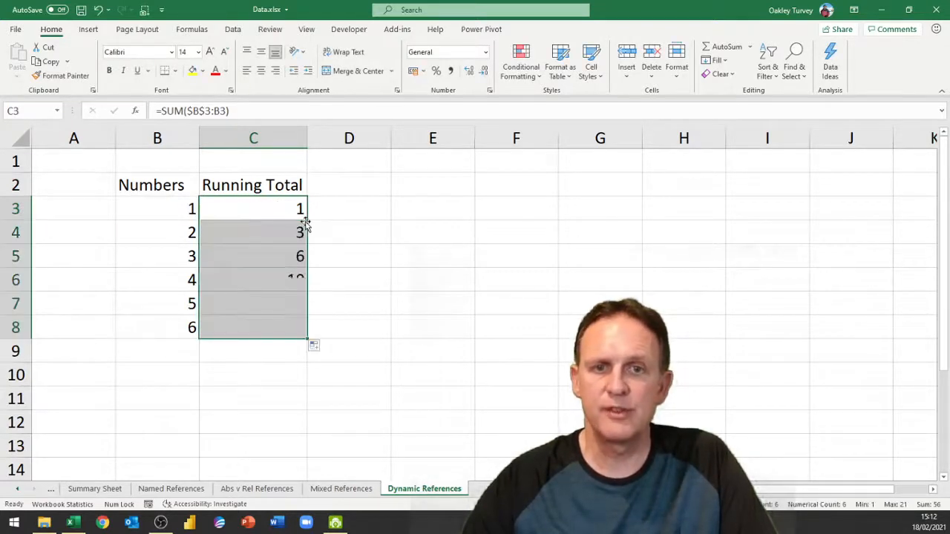
- Inspect the expanding ranges in the running total formulas of cells C8 and C5
click(267, 329)
double_click(268, 329)
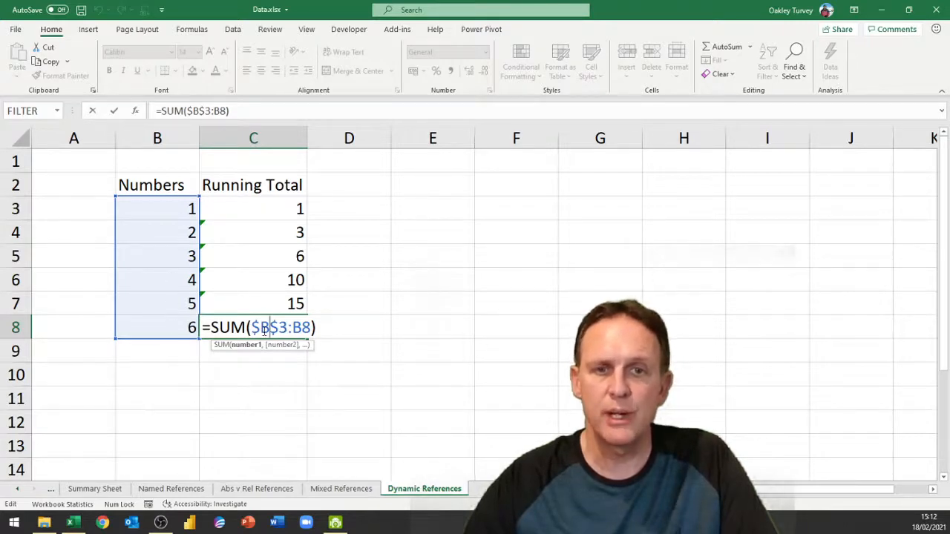
key(Escape)
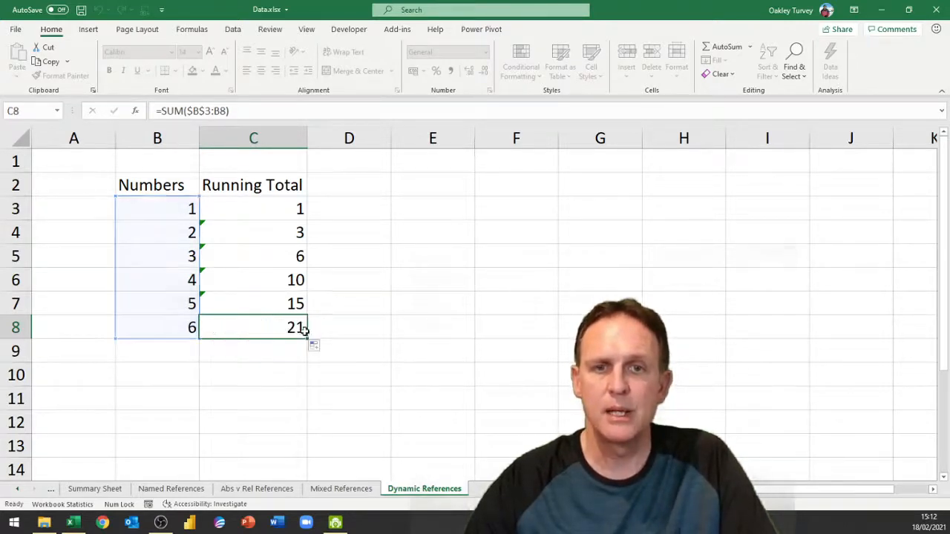
double_click(287, 257)
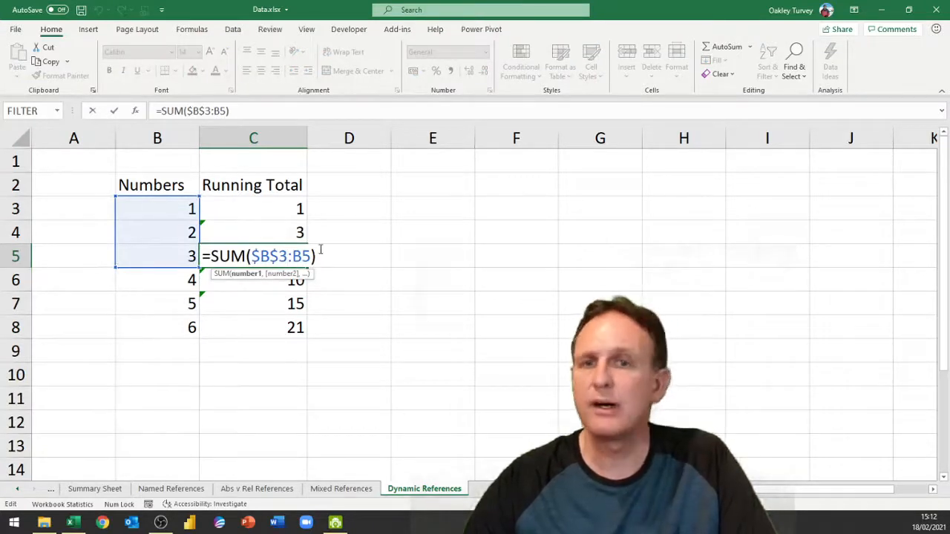
key(Escape)
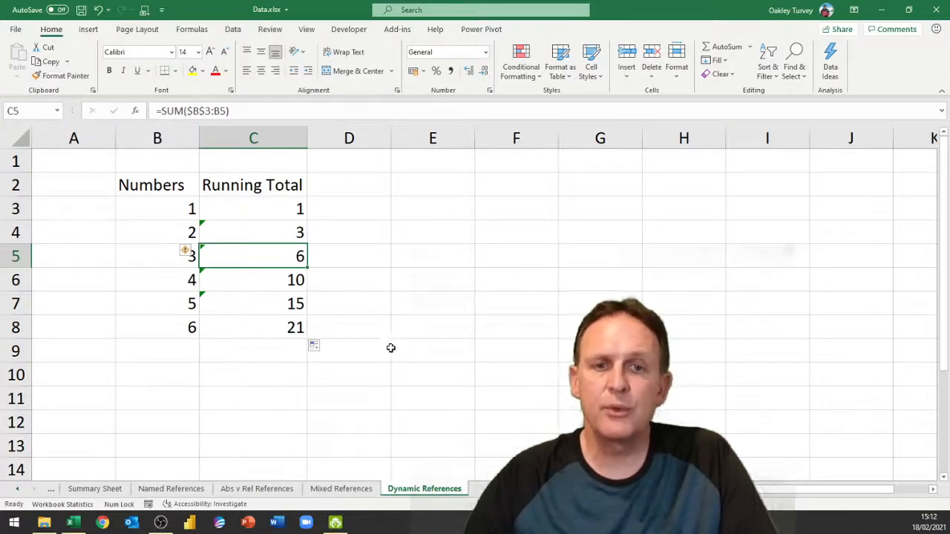
- Open the Named References sheet and examine the row labels and the Numbers values in B2:B5 that need names
click(172, 489)
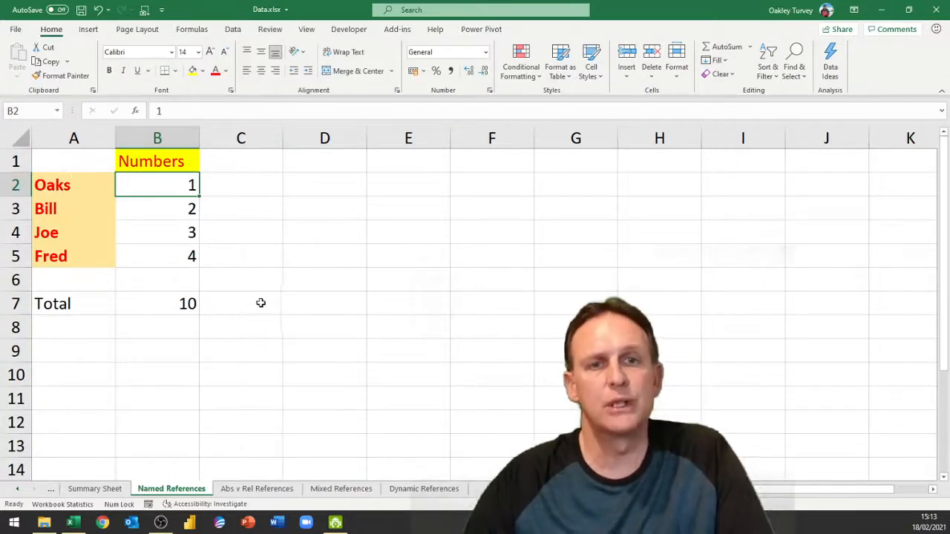
click(76, 185)
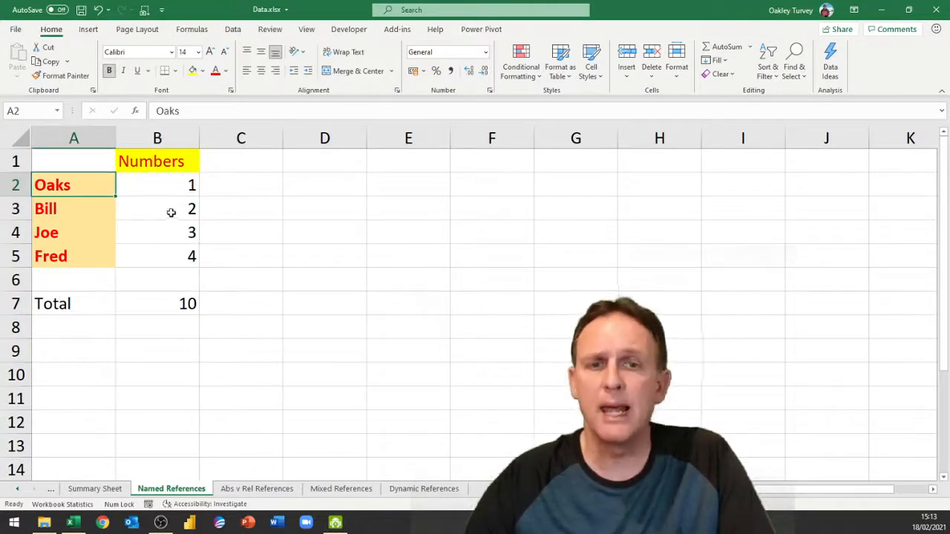
click(194, 186)
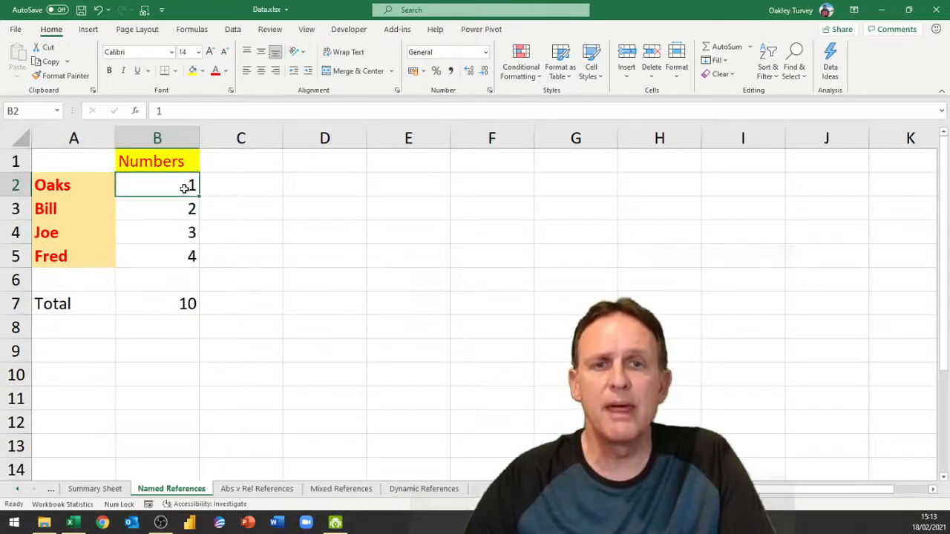
click(183, 211)
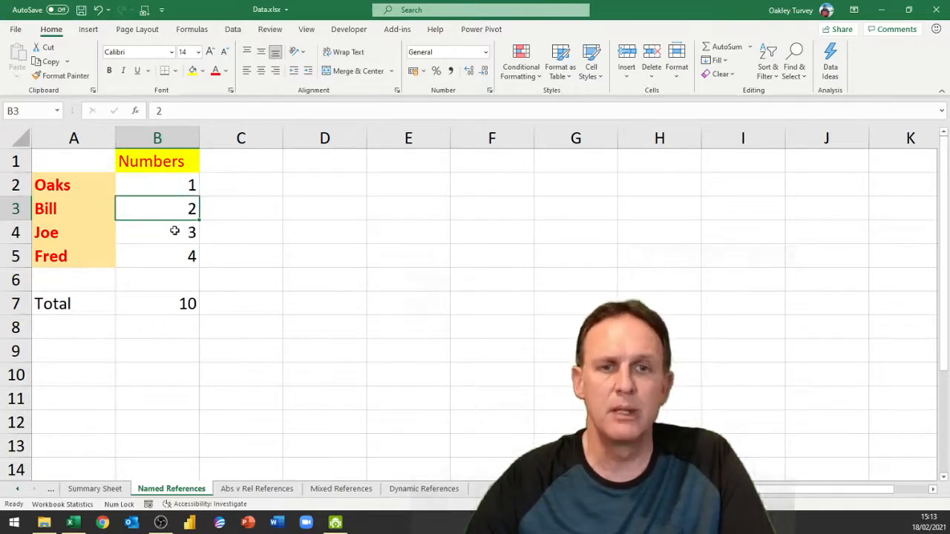
click(177, 236)
click(182, 256)
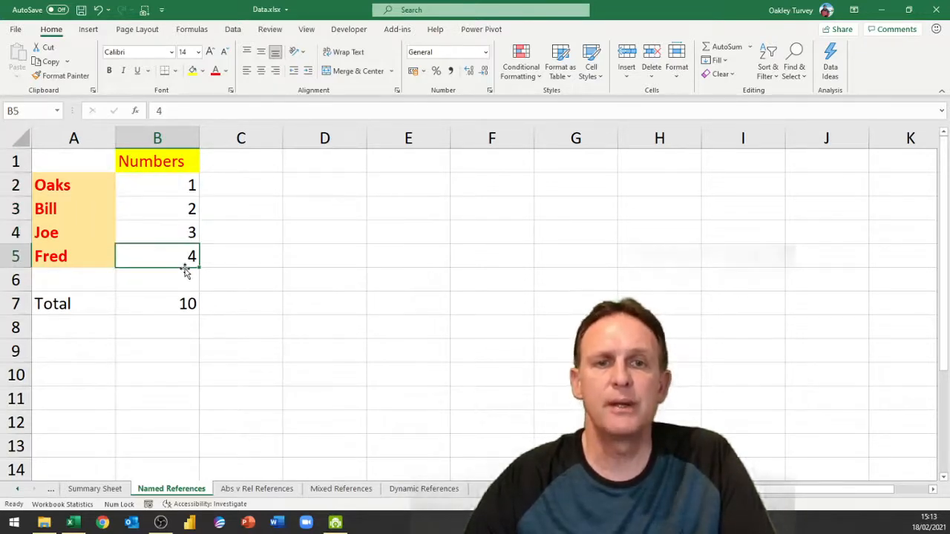
drag(177, 185, 174, 245)
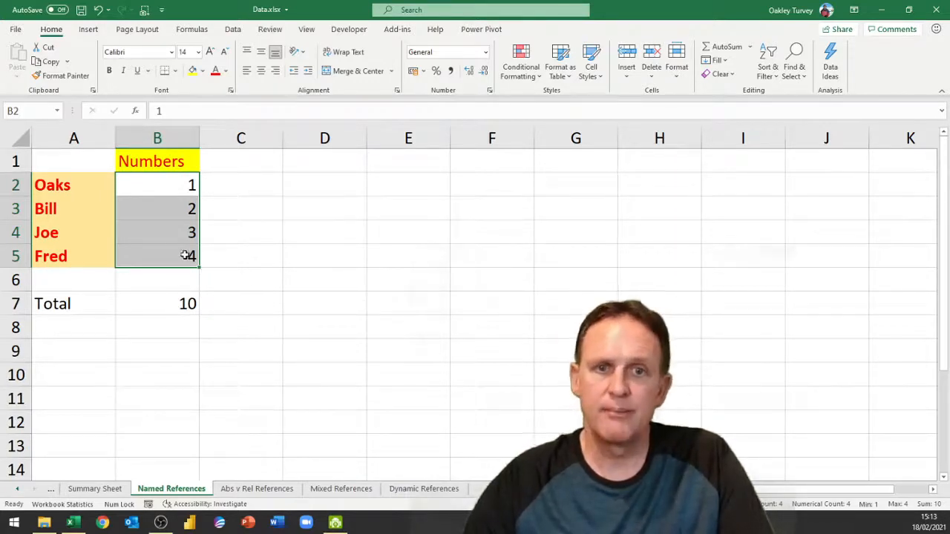
- Create names for the A1:B5 table from its selection, using the top row and left column labels
click(170, 235)
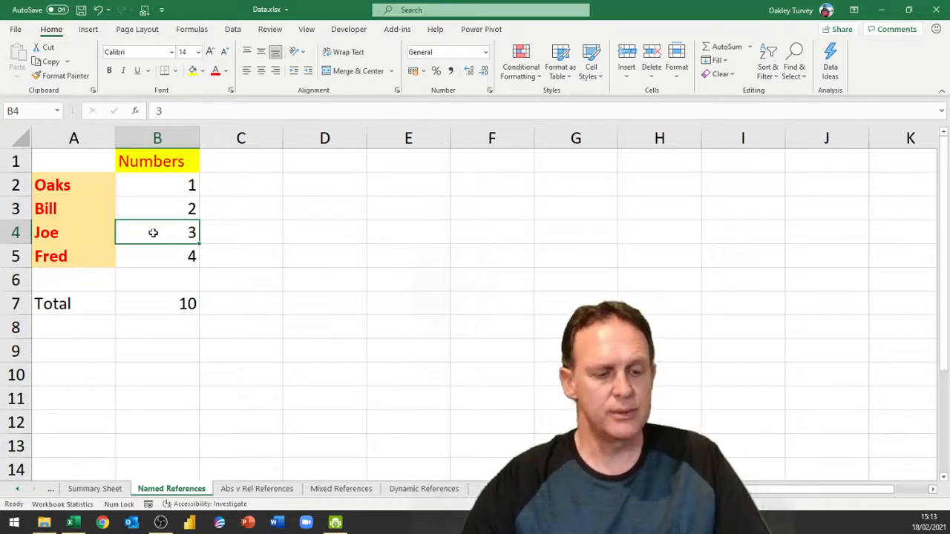
key(ctrl+a)
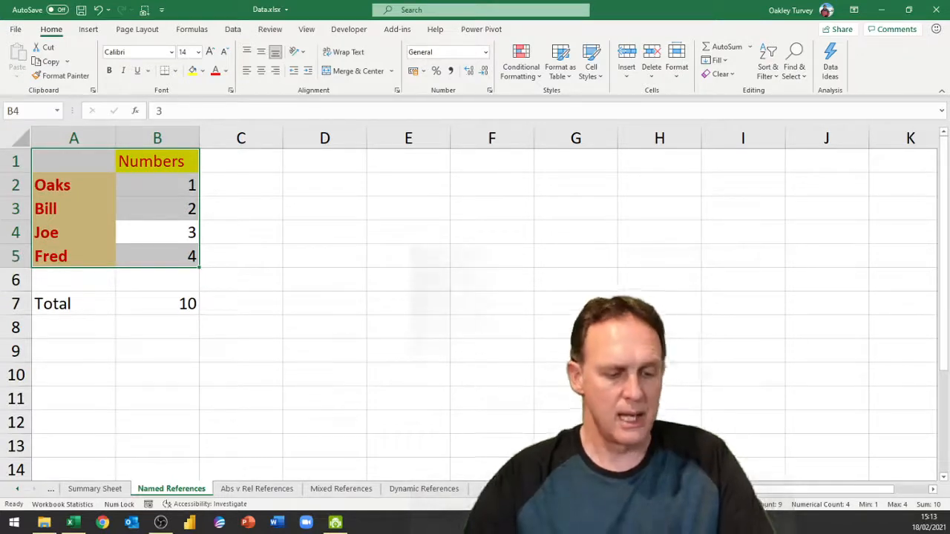
key(ctrl+shift+F3)
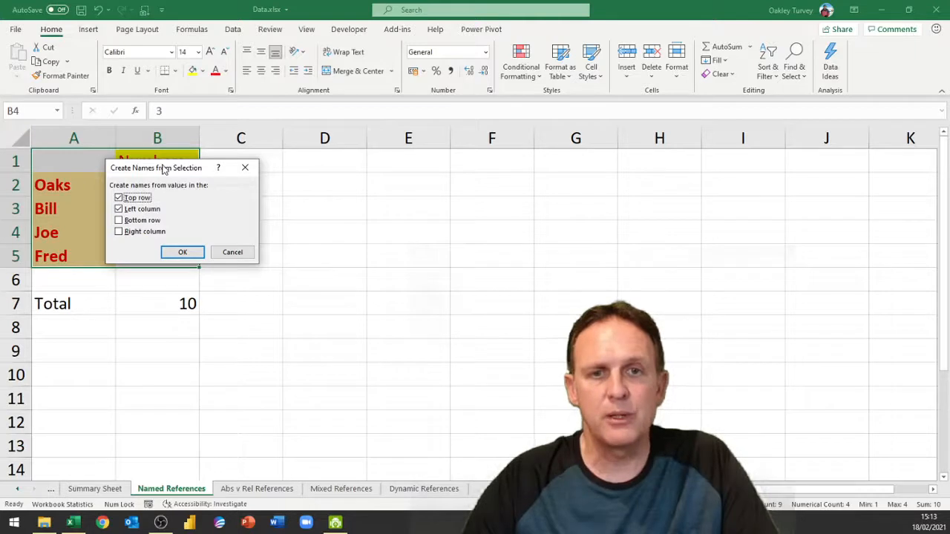
drag(166, 172, 377, 185)
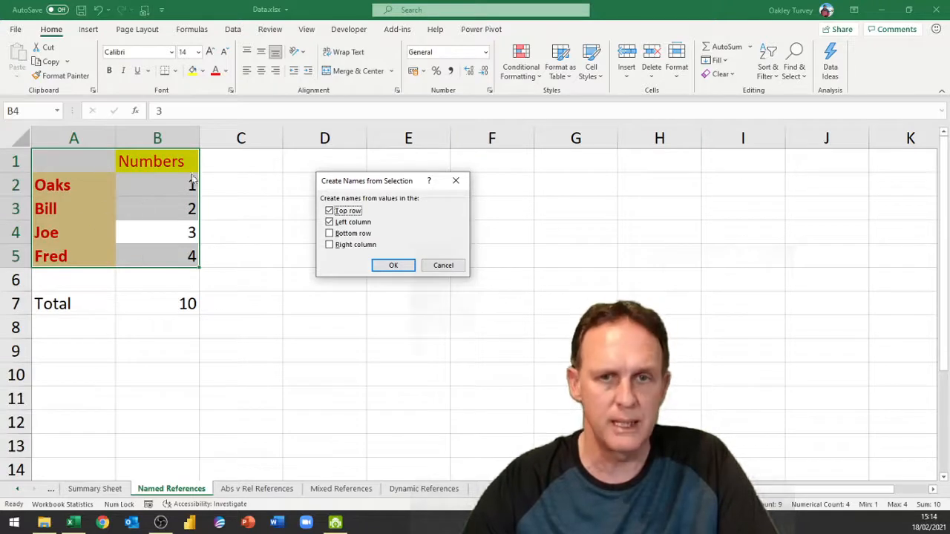
click(394, 266)
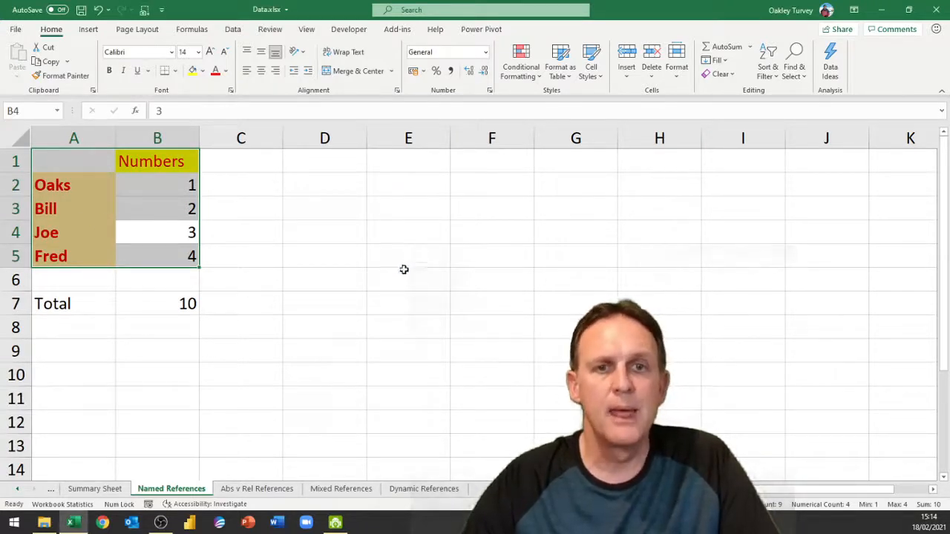
- Check the defined names by jumping to the named cells B3 and B2 and to the Numbers range
click(375, 240)
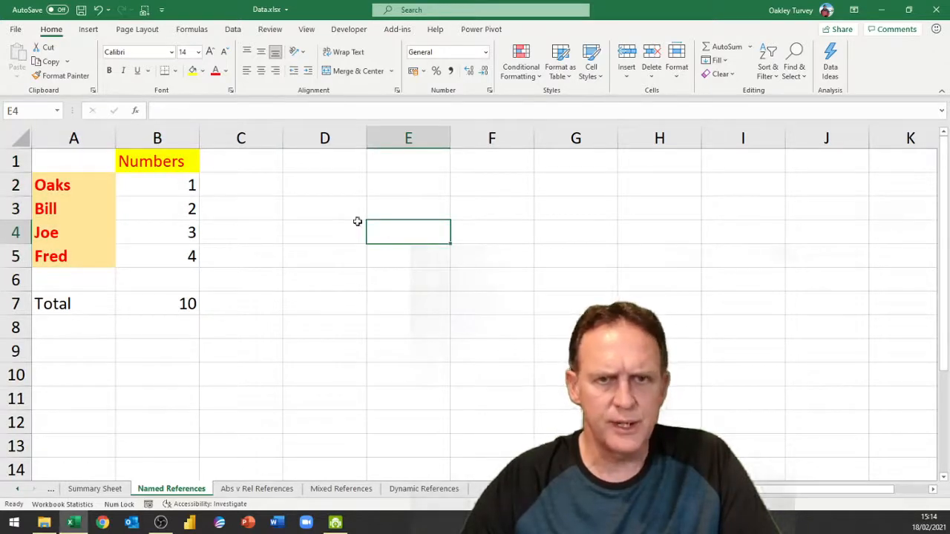
click(57, 111)
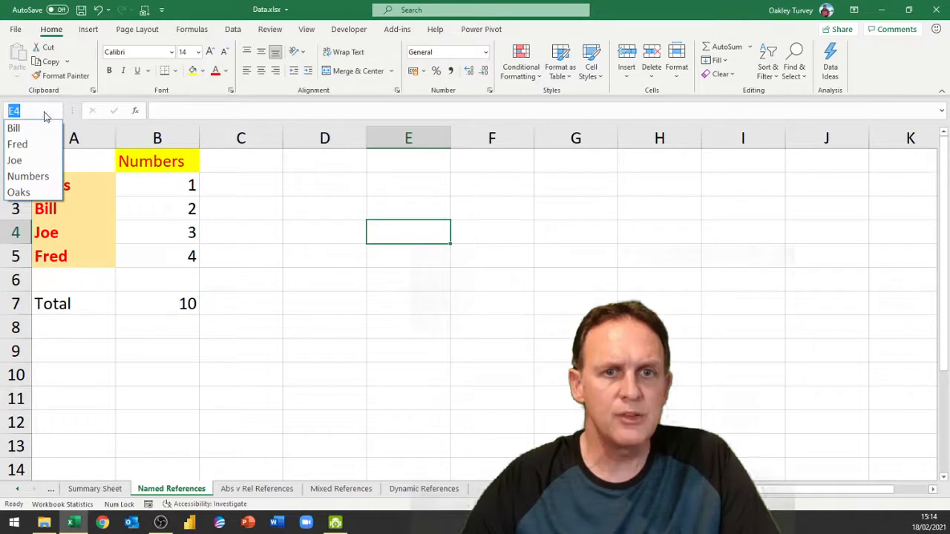
click(20, 130)
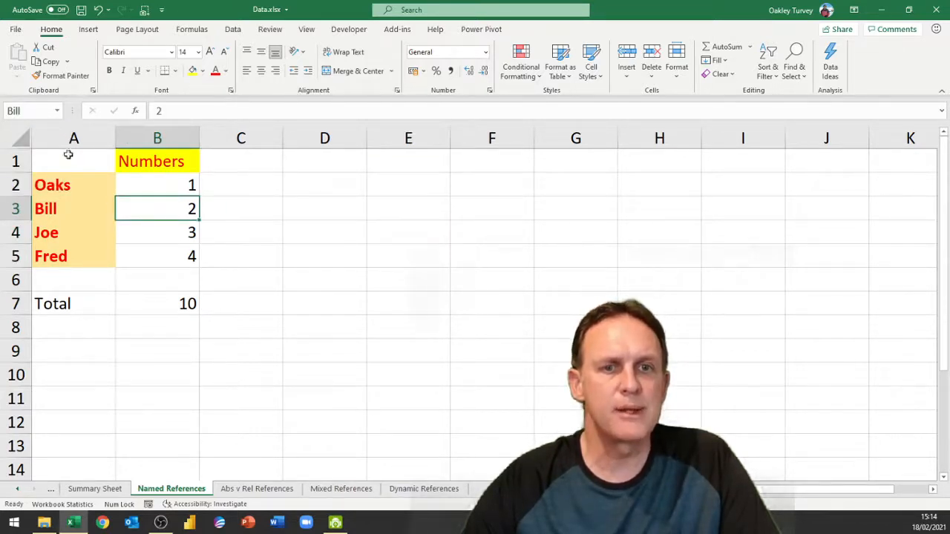
click(59, 111)
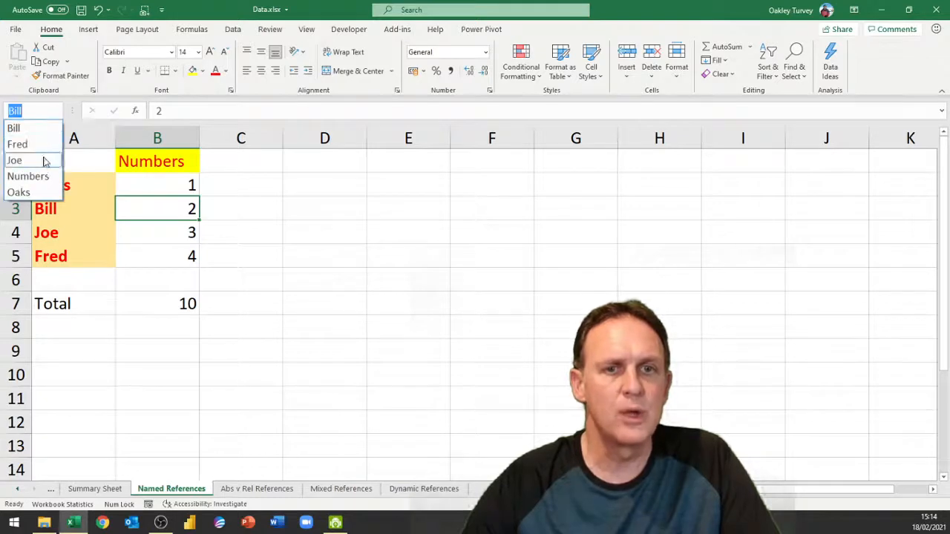
click(26, 190)
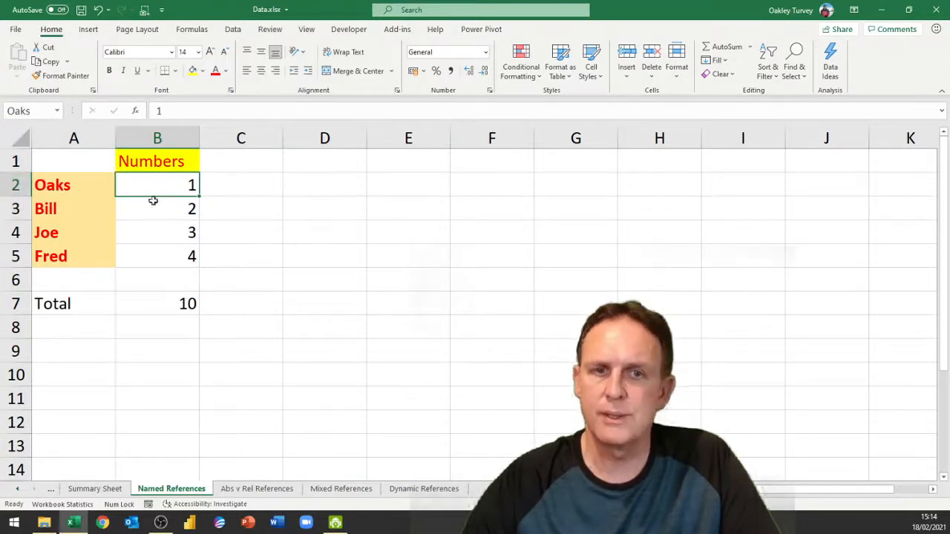
click(56, 111)
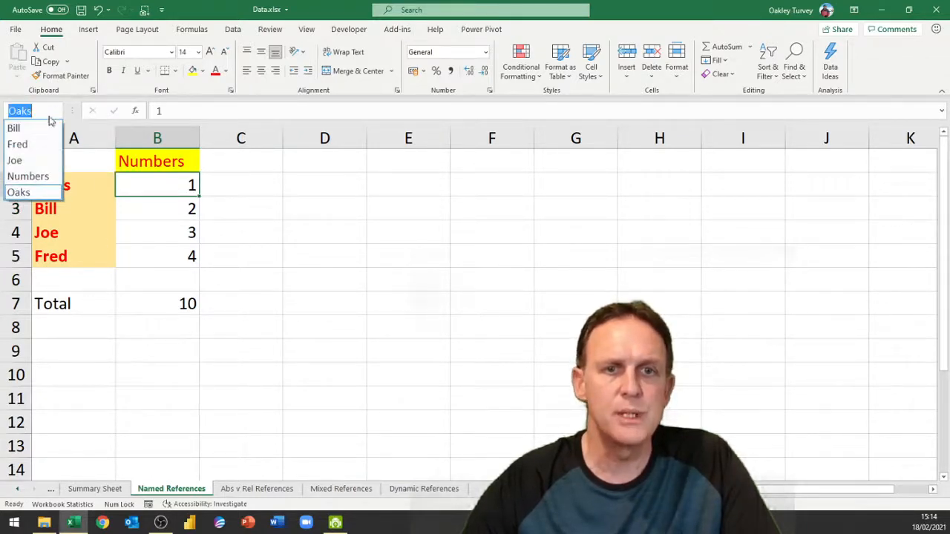
click(28, 176)
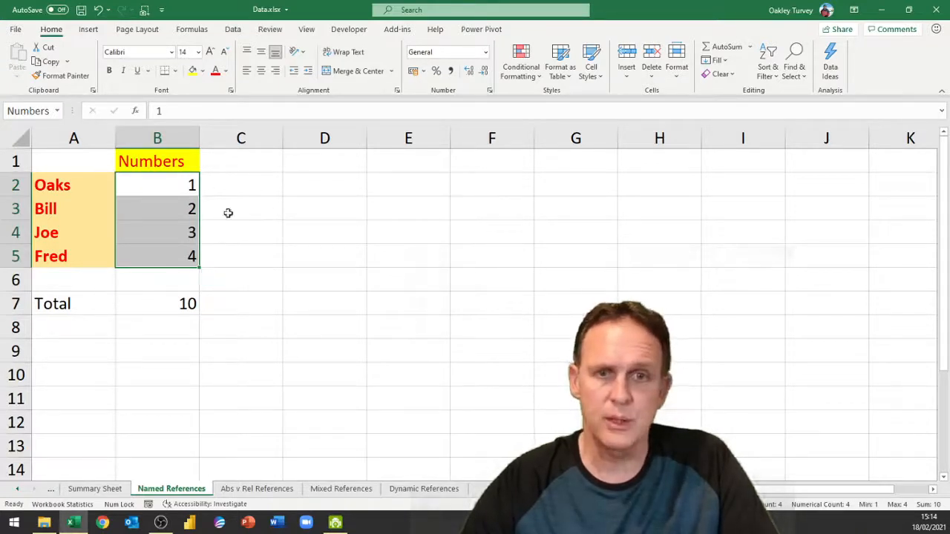
click(220, 239)
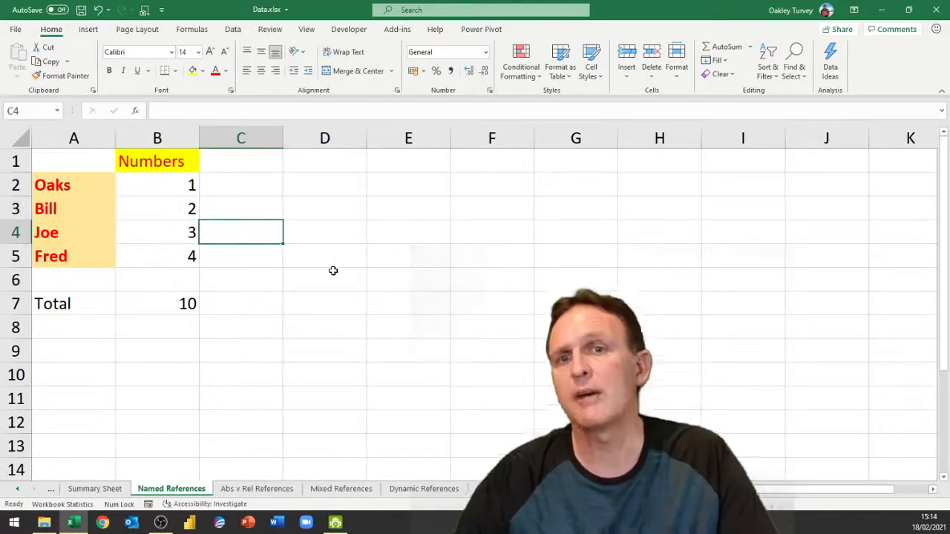
- Review the workbook's defined names and their references in the Name Manager, and close it
click(199, 29)
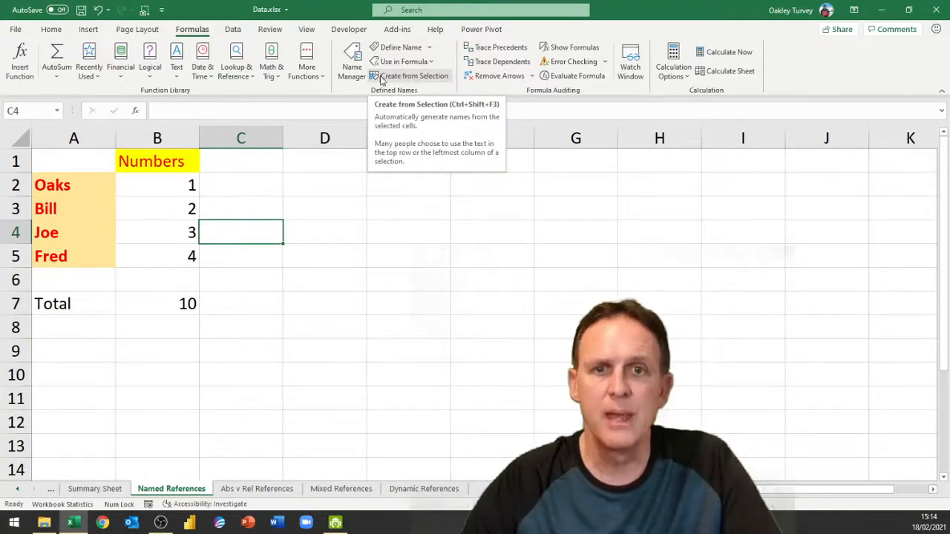
click(352, 60)
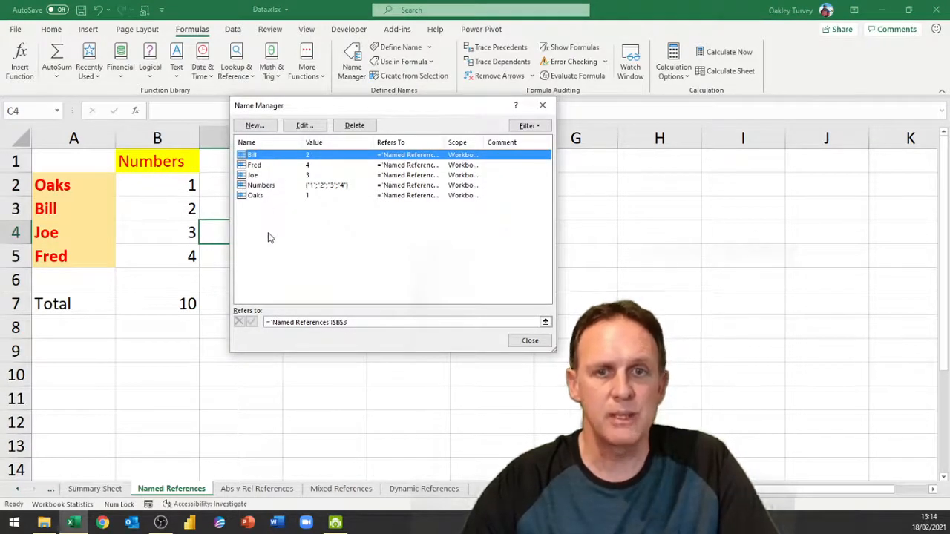
click(534, 343)
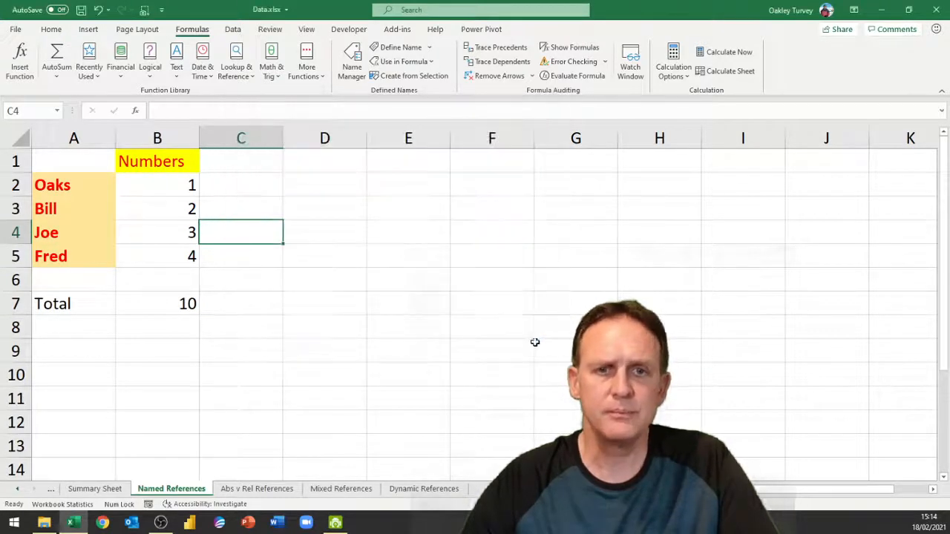
- In cell C4 of the Summary Sheet, enter a formula referring by name to cell B2 of Named References
click(102, 488)
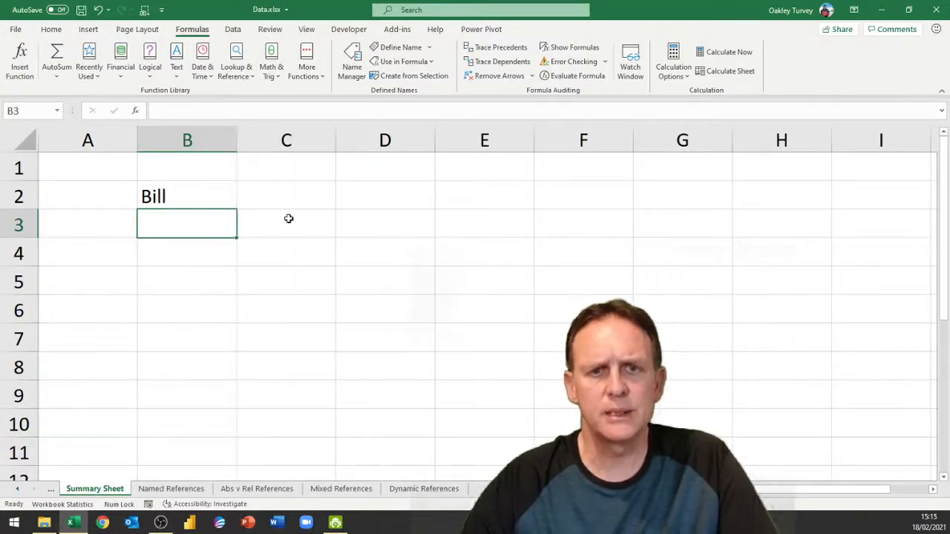
click(270, 259)
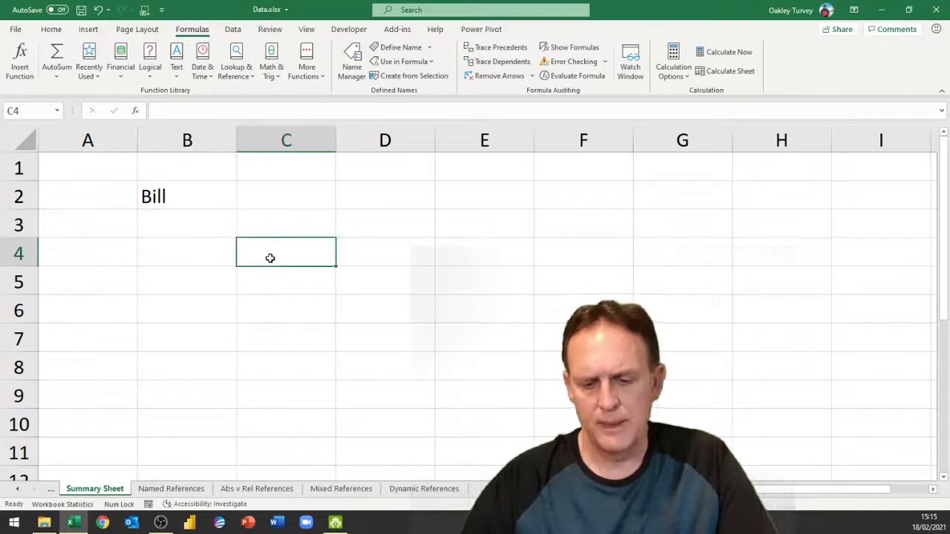
text(=)
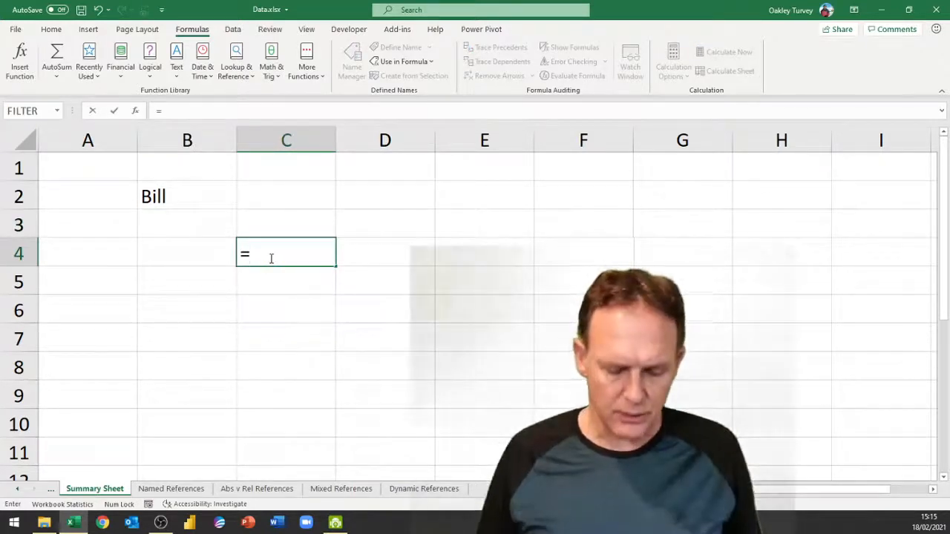
text(oak)
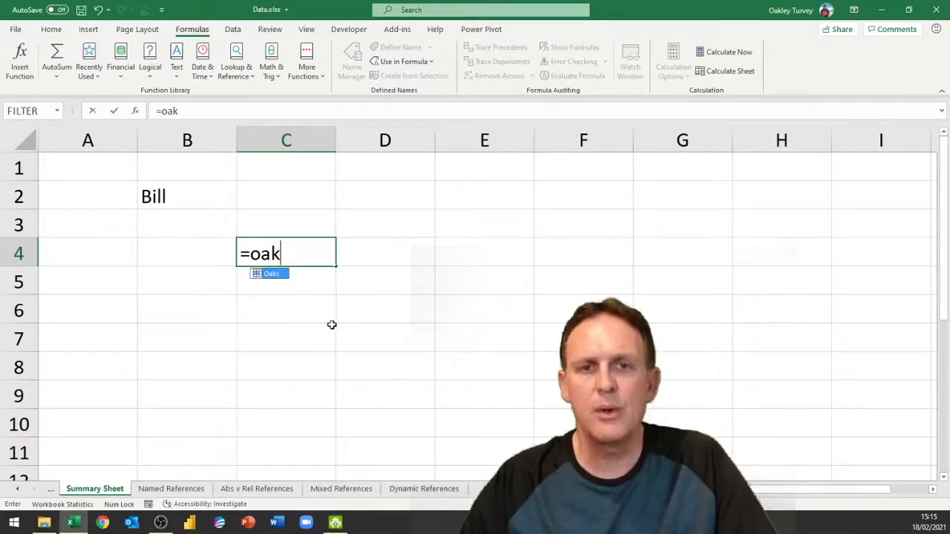
key(Tab)
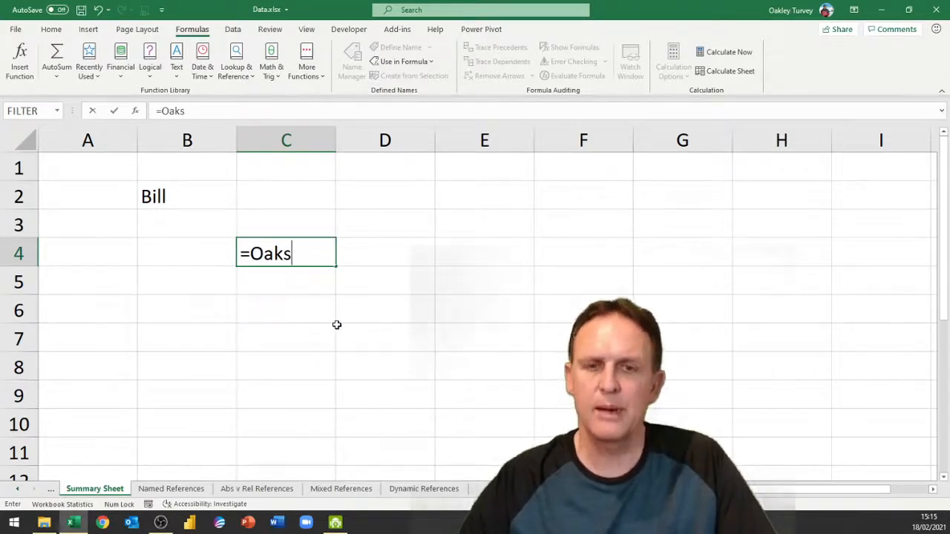
key(Return)
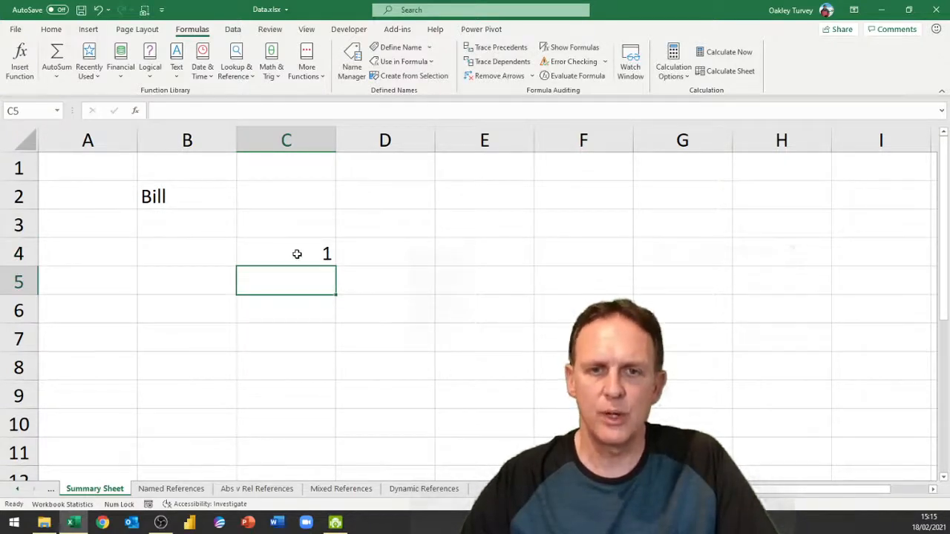
- Total the named range in cell D2 of the Summary Sheet with =SUM(Numbers)
click(391, 200)
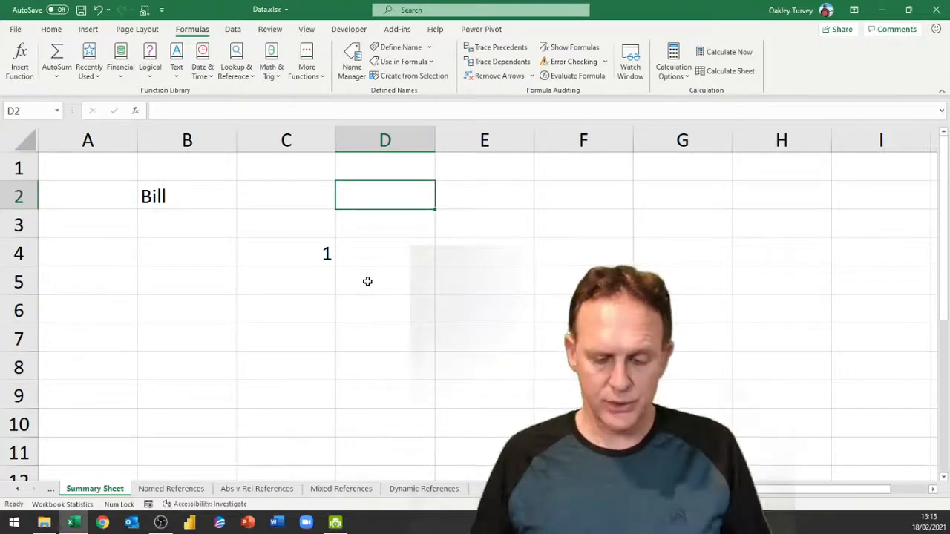
text(=sum)
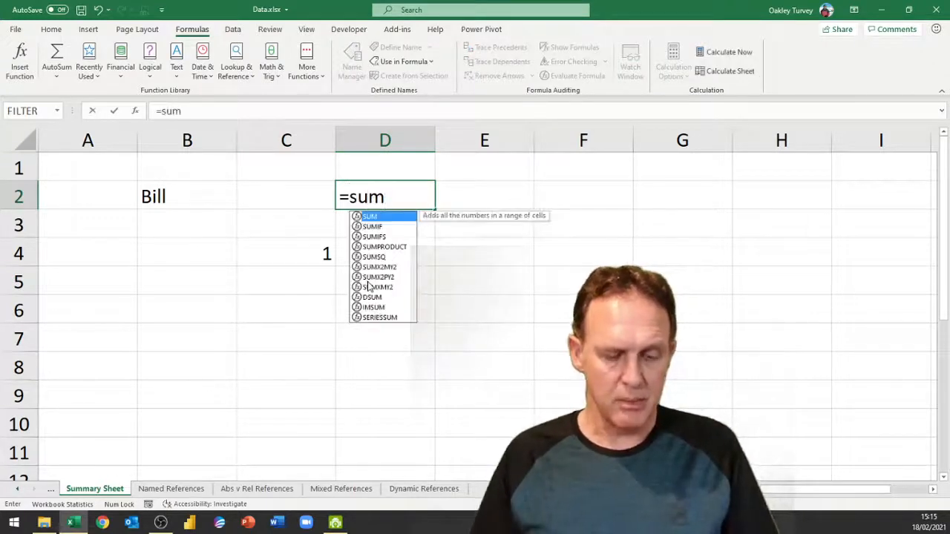
key(Tab)
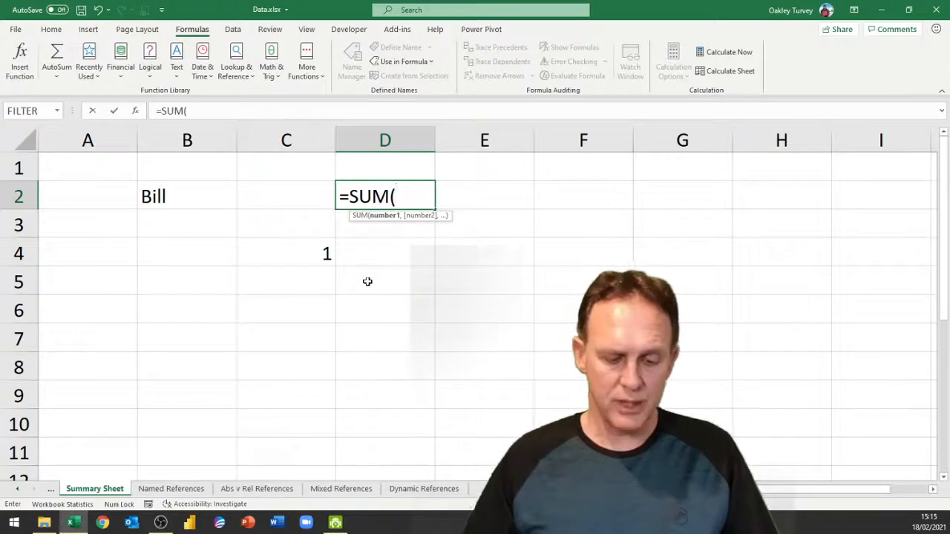
text(num)
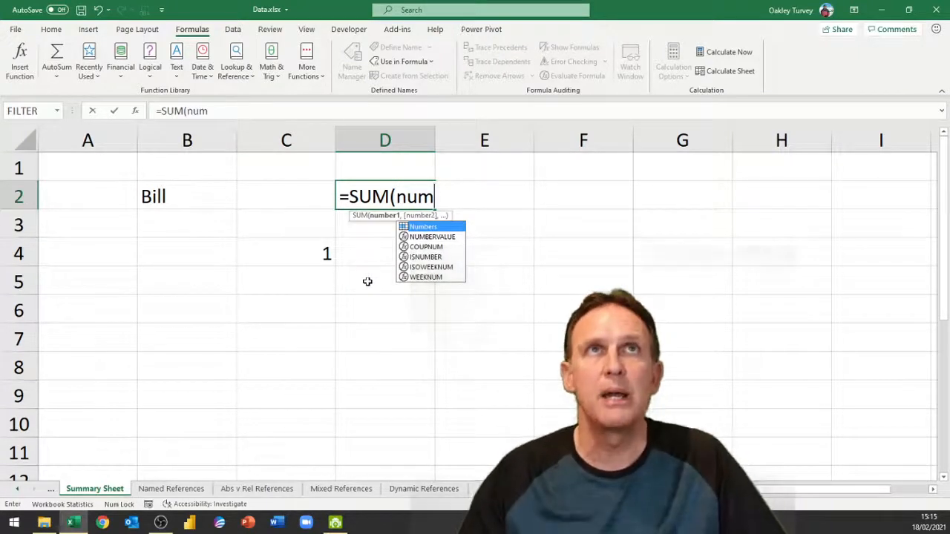
key(Tab)
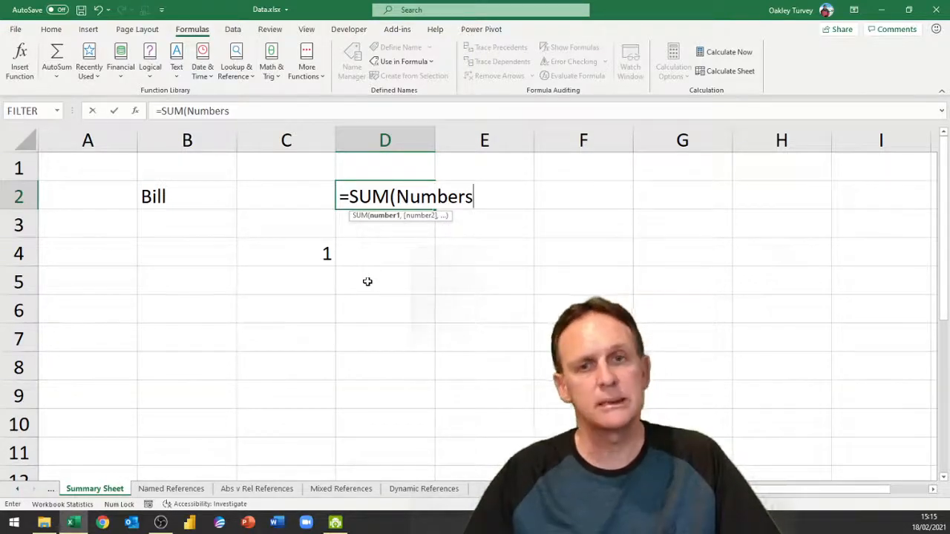
key(Return)
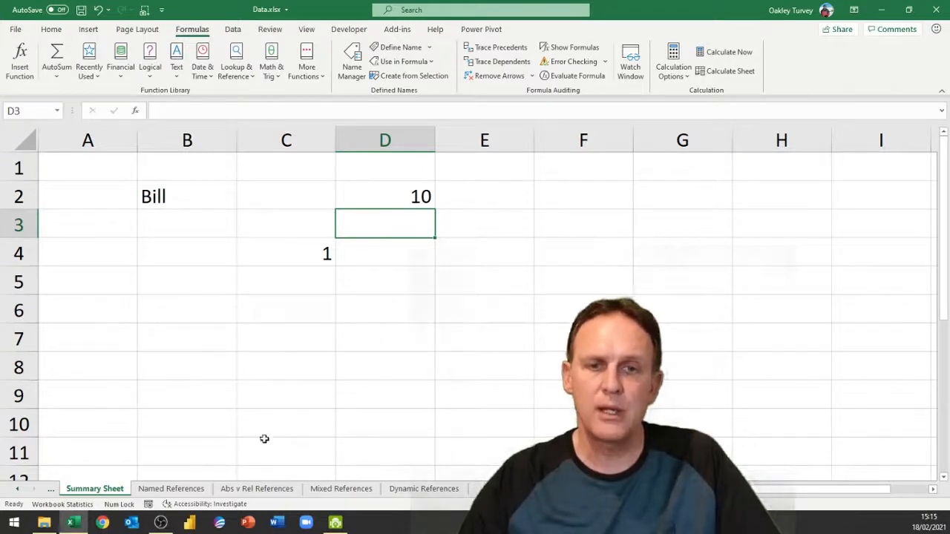
- Check the total formula in cell B7 of the Named References sheet and minimize the workbook window
click(191, 489)
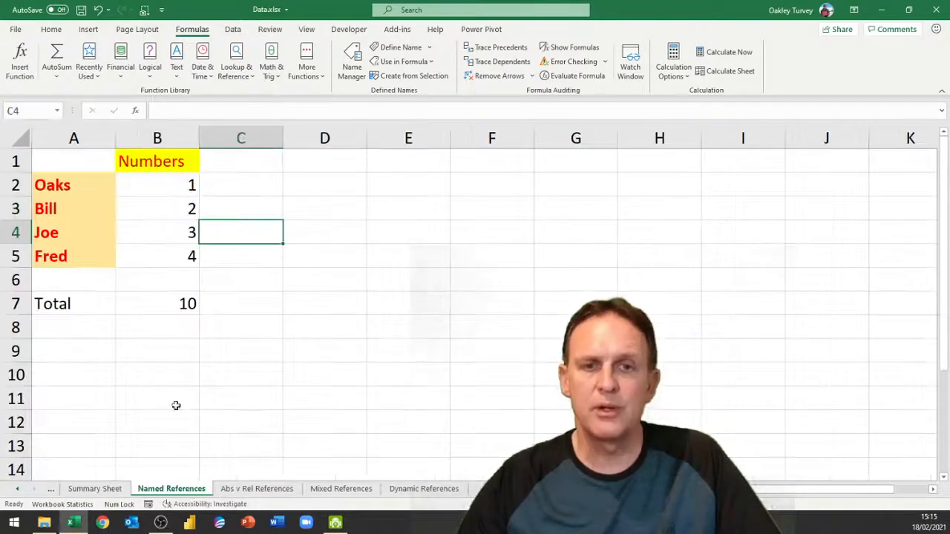
click(184, 307)
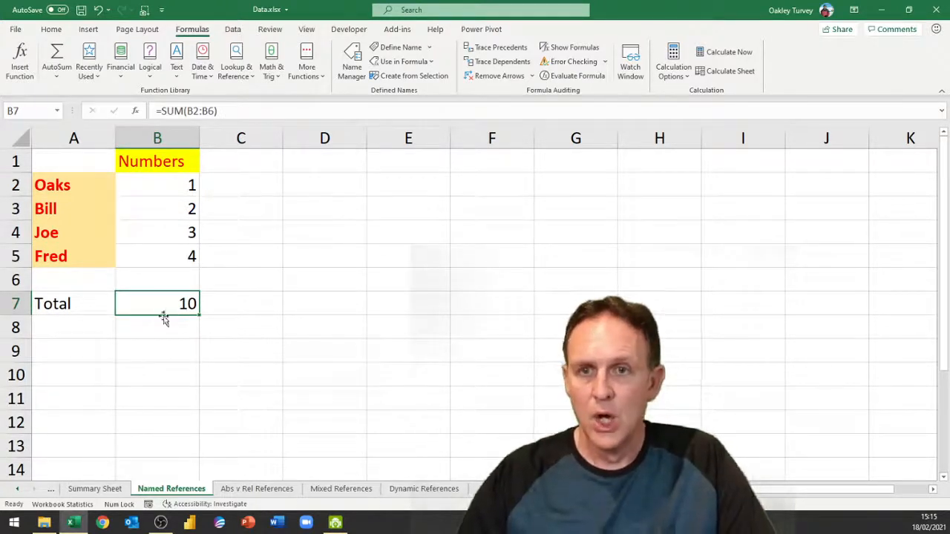
click(892, 9)
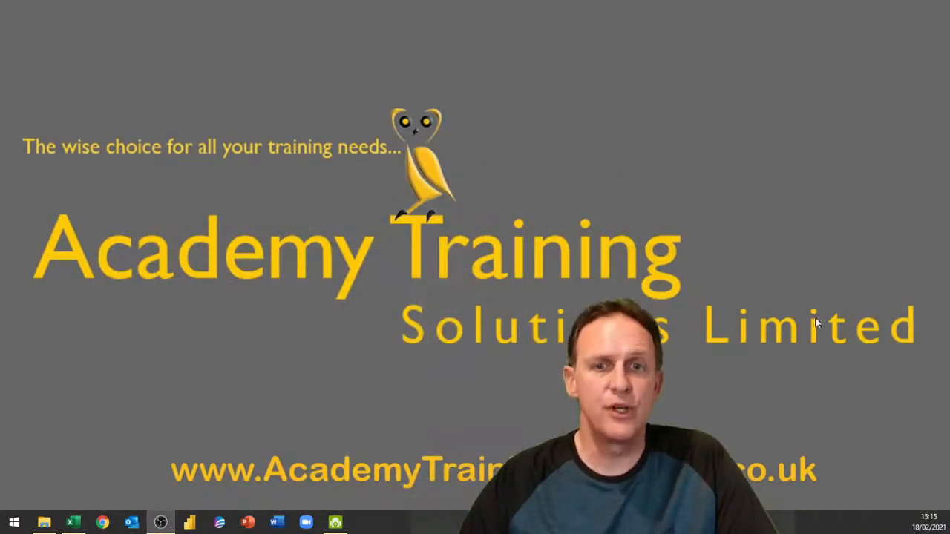